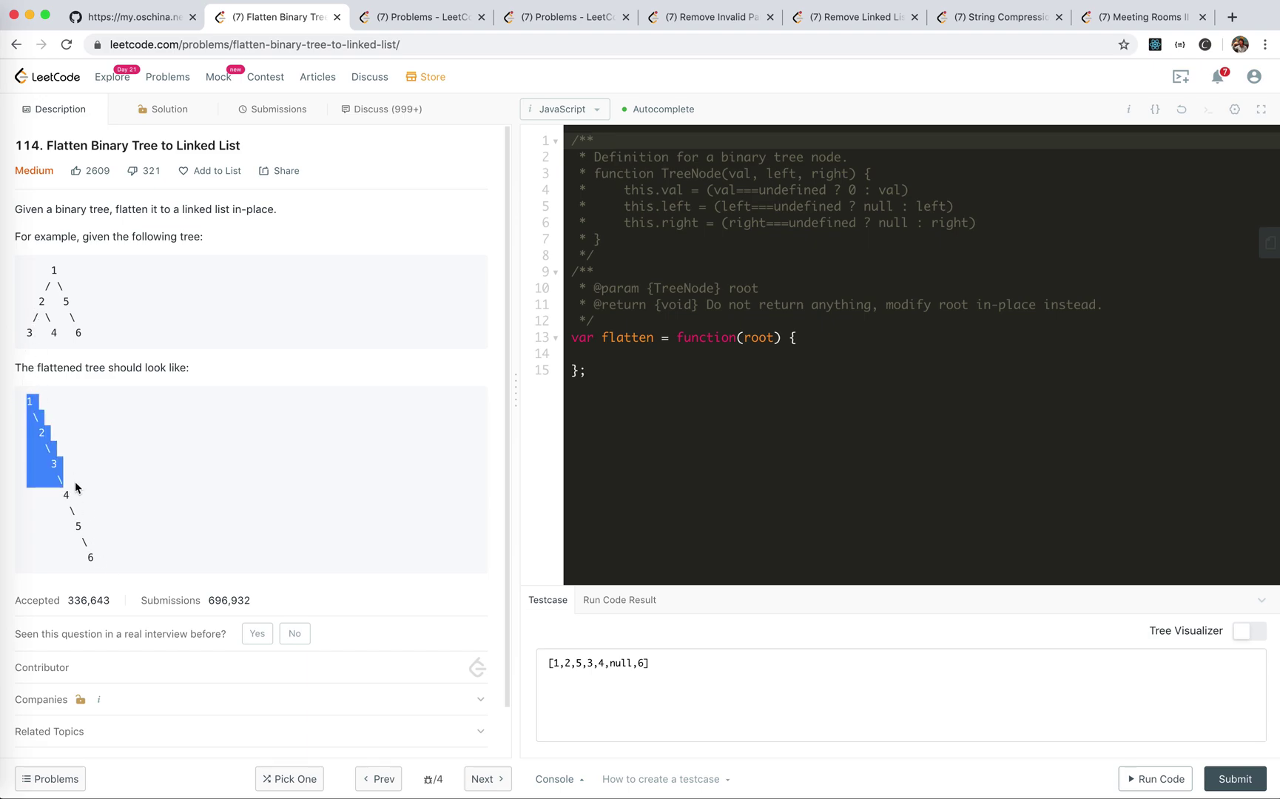
# Step: Highlight the example tree's nodes 1–4 and its flattened list in the description
pyautogui.moveTo(28, 399); pyautogui.dragTo(40, 604)
pyautogui.click(121, 556)
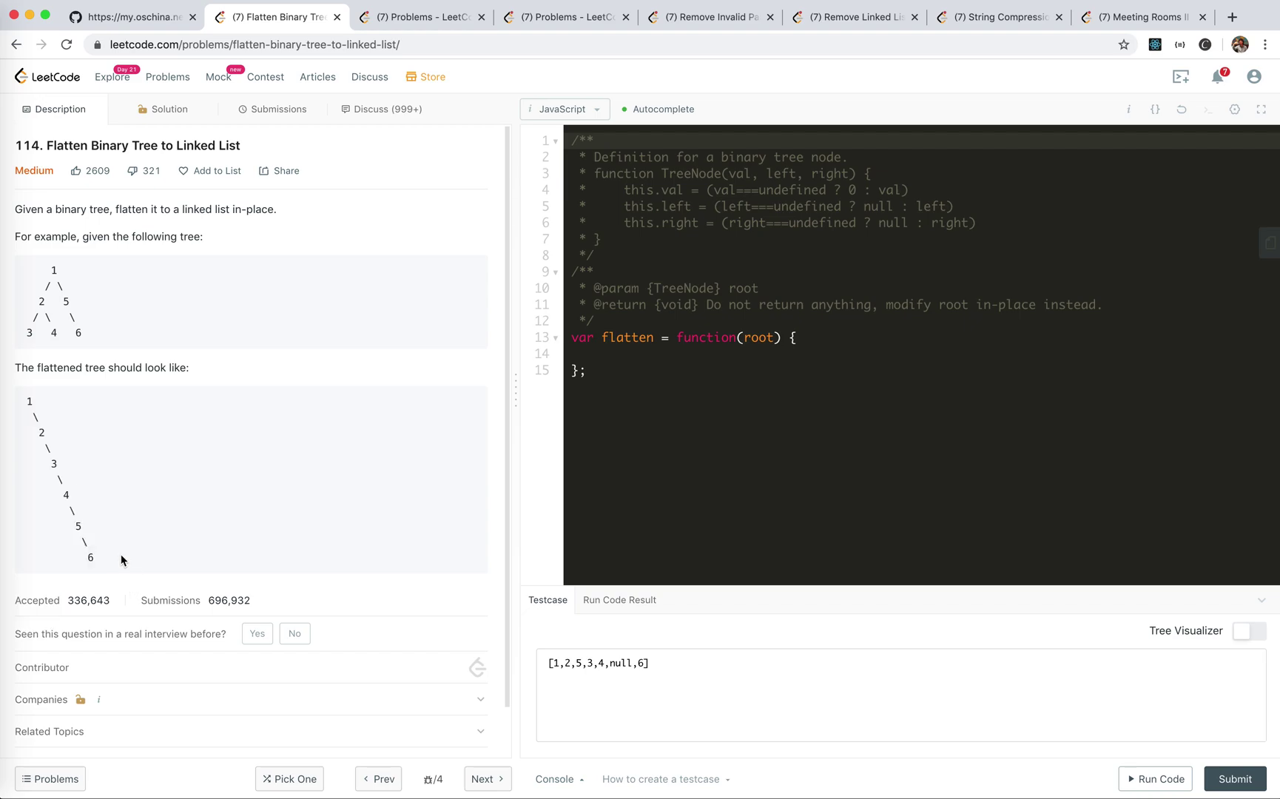
pyautogui.click(765, 392)
pyautogui.click(645, 360)
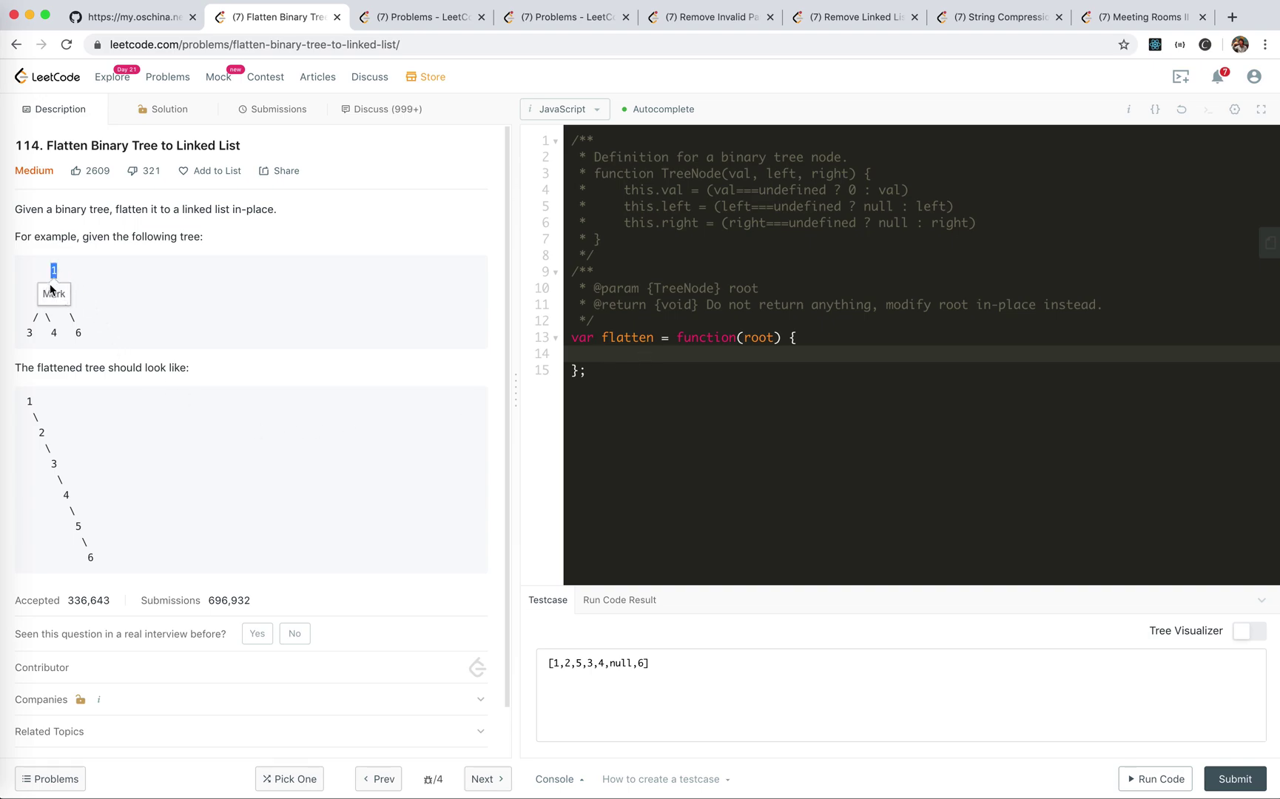
pyautogui.doubleClick(63, 302)
pyautogui.doubleClick(50, 269)
pyautogui.click(65, 276)
pyautogui.moveTo(62, 336); pyautogui.dragTo(28, 311)
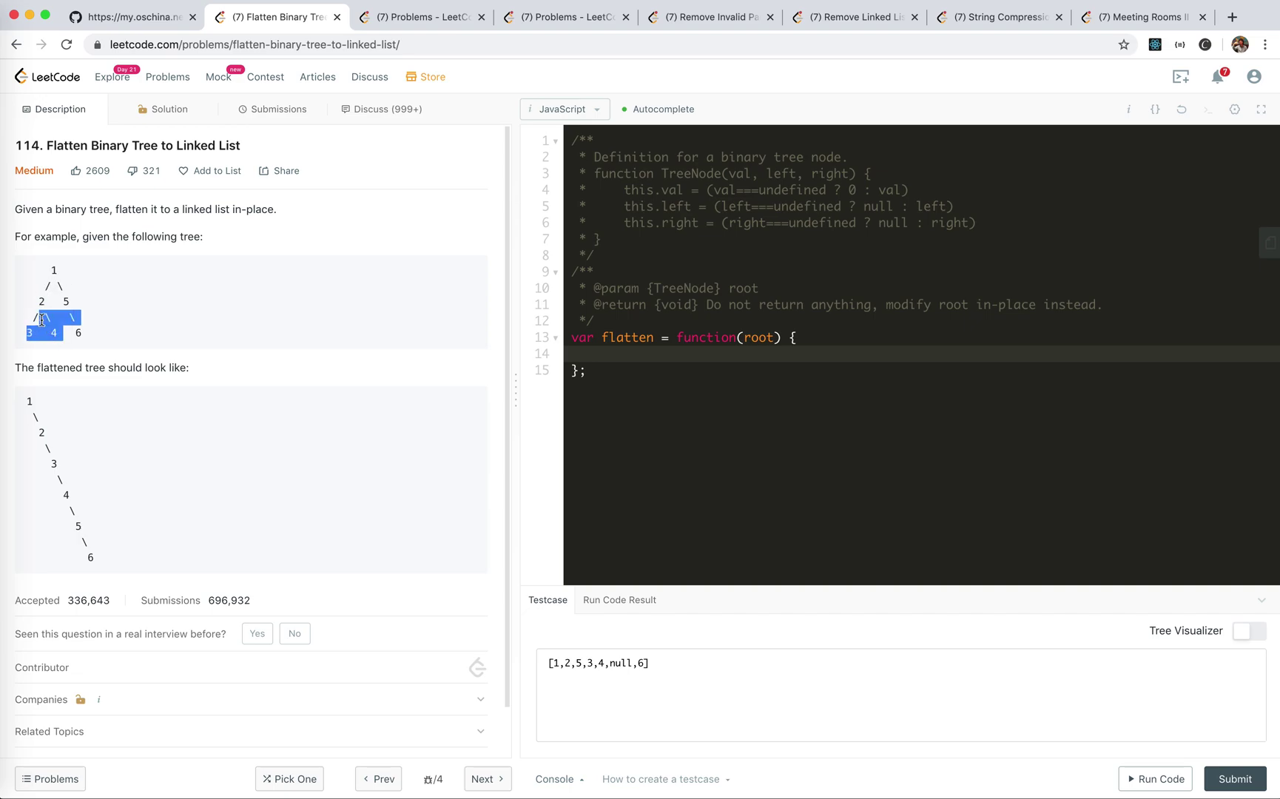
pyautogui.moveTo(26, 399); pyautogui.dragTo(84, 505)
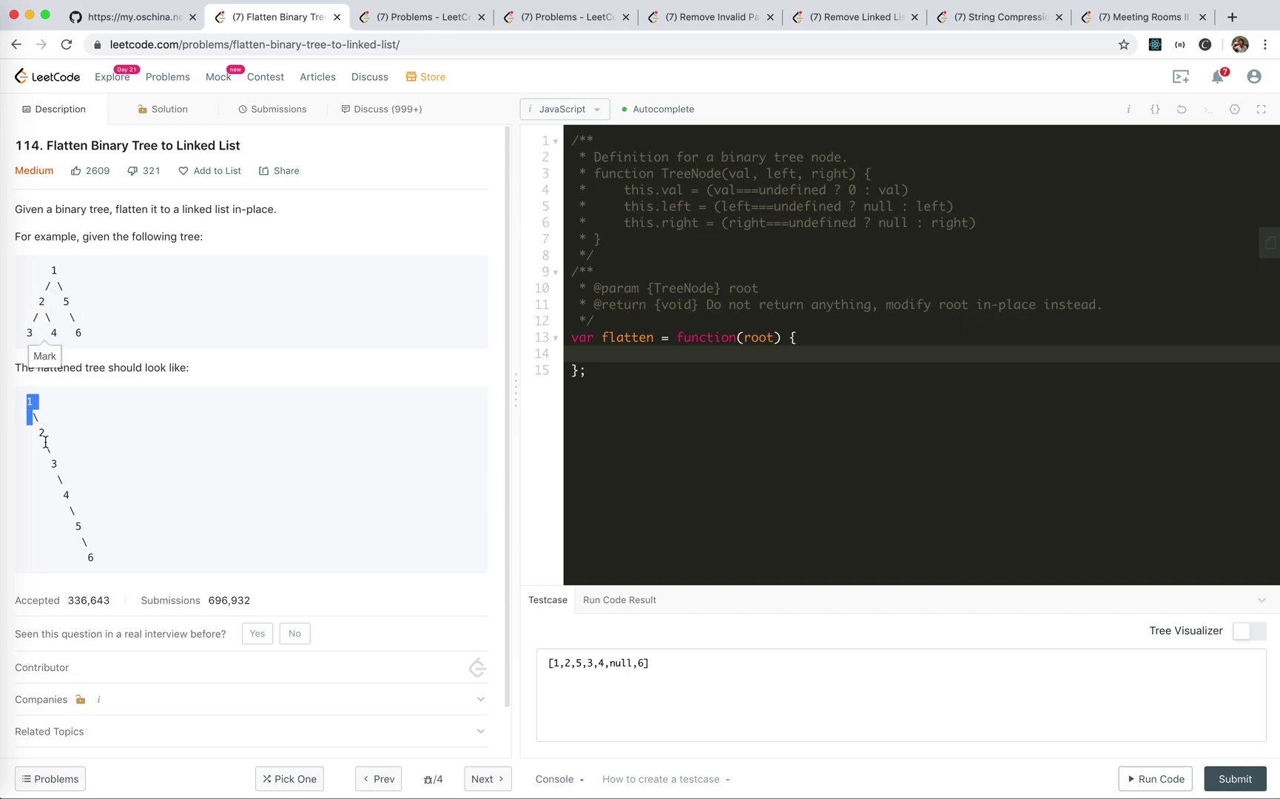
pyautogui.click(79, 499)
# Step: Write a walk arrow-function helper inside flatten, leaving a blank line above it for the comment
pyautogui.click(623, 353)
pyautogui.write('c')
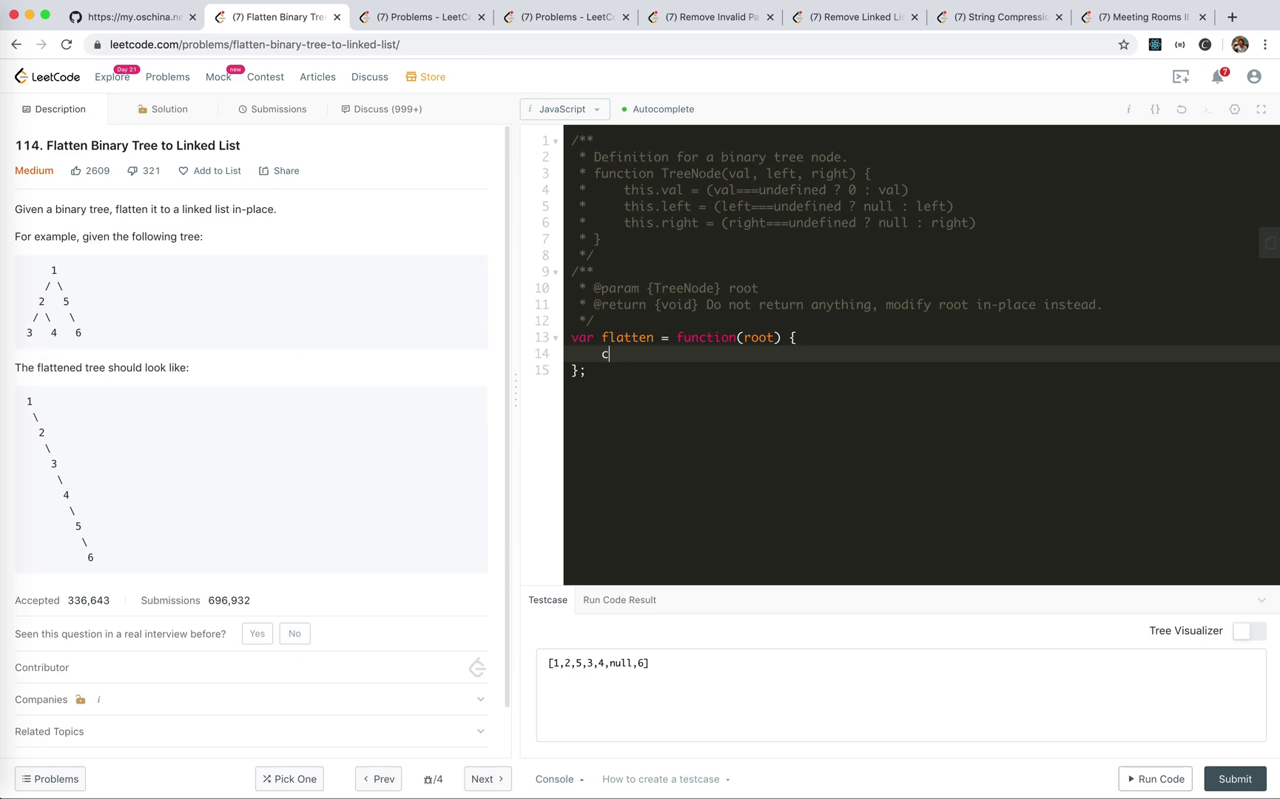
pyautogui.write('onst')
pyautogui.press('BackSpace')
pyautogui.press('BackSpace')
pyautogui.write('alk')
pyautogui.write(' = (ndoe) => {')
pyautogui.press('Return')
pyautogui.press('Up')
pyautogui.press('End')
pyautogui.press('Return')
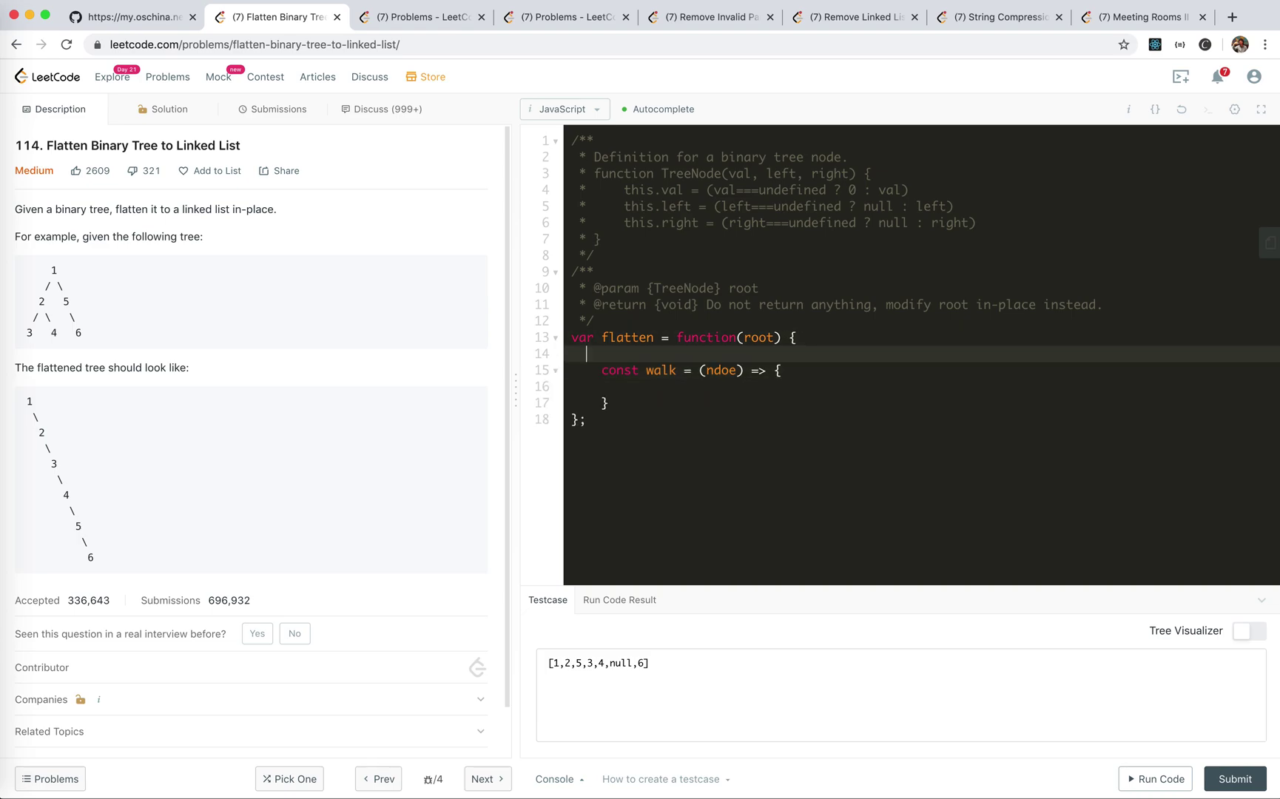
pyautogui.write('retu')
pyautogui.write('rn [head, tai')
pyautogui.write('l')
# Step: Fix the misspelled 'ndoe' parameter and destructure leftHead, leftTail from walk(node.left)
pyautogui.press('Down')
pyautogui.press('Down')
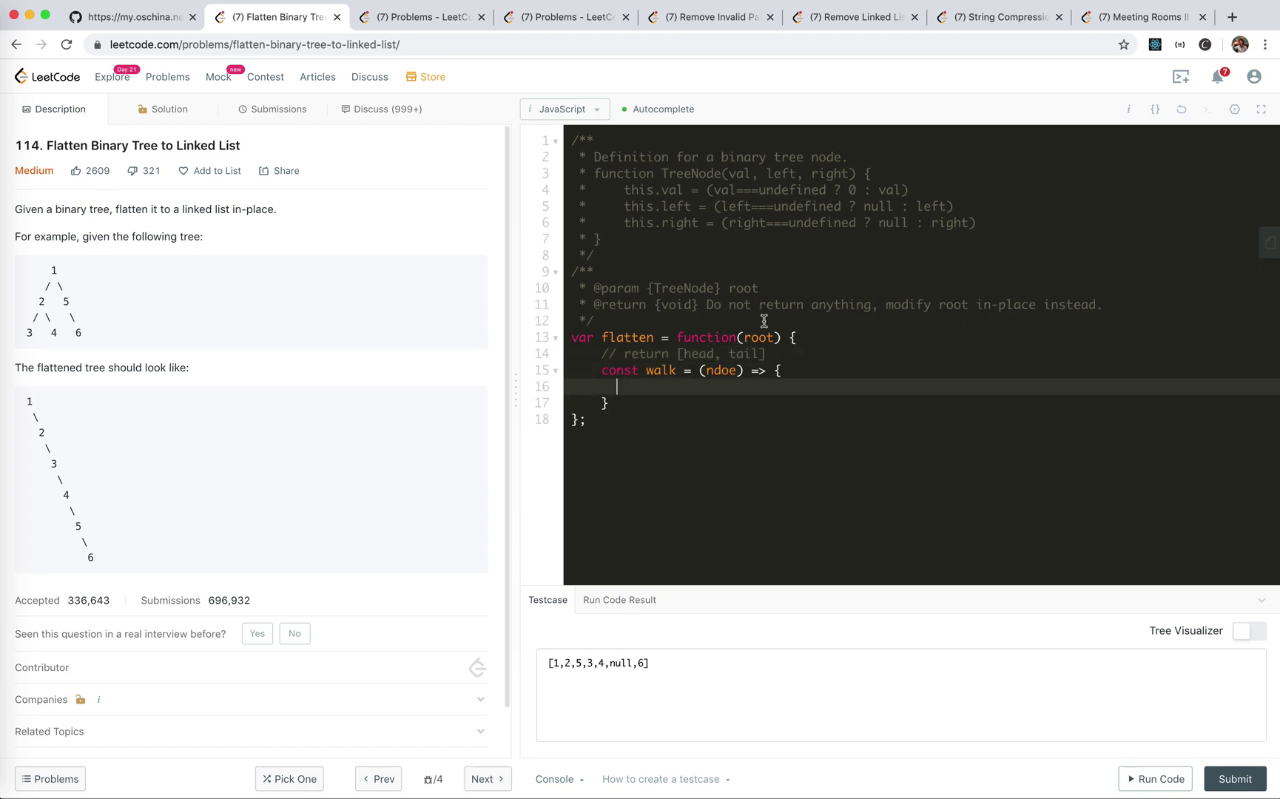
pyautogui.doubleClick(714, 371)
pyautogui.press('BackSpace')
pyautogui.write('node')
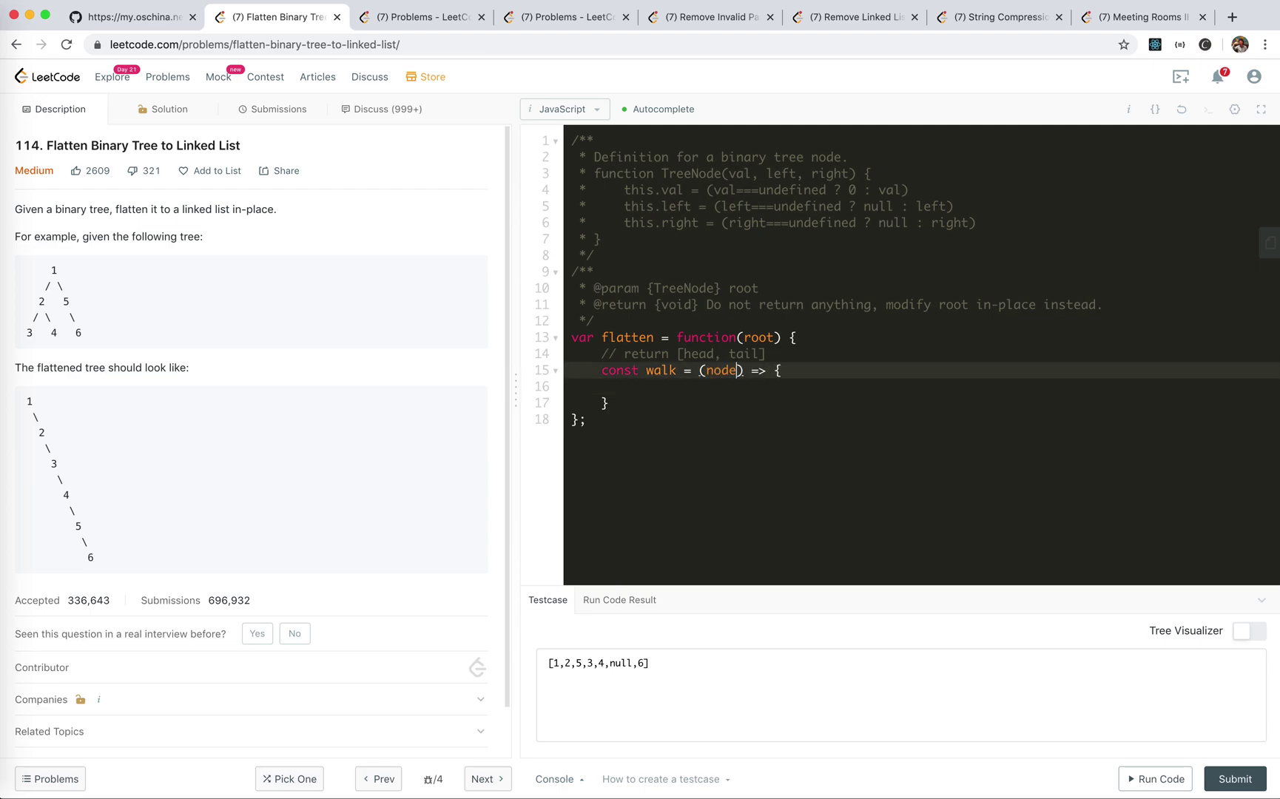
pyautogui.press('Down')
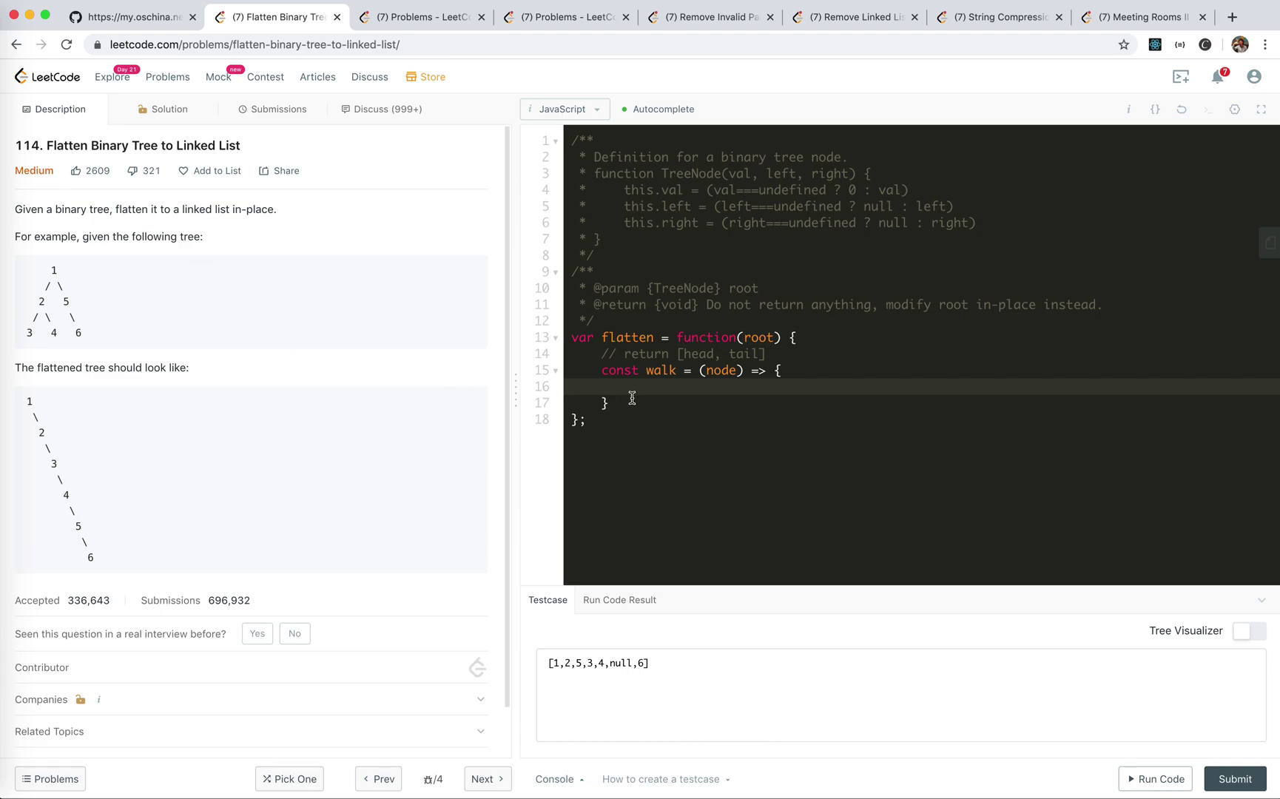
pyautogui.write('cons')
pyautogui.write('t [l')
pyautogui.write('efthead')
pyautogui.press('BackSpace')
pyautogui.press('BackSpace')
pyautogui.press('BackSpace')
pyautogui.press('BackSpace')
pyautogui.write('Head, leftTa')
pyautogui.write('il] = walk')
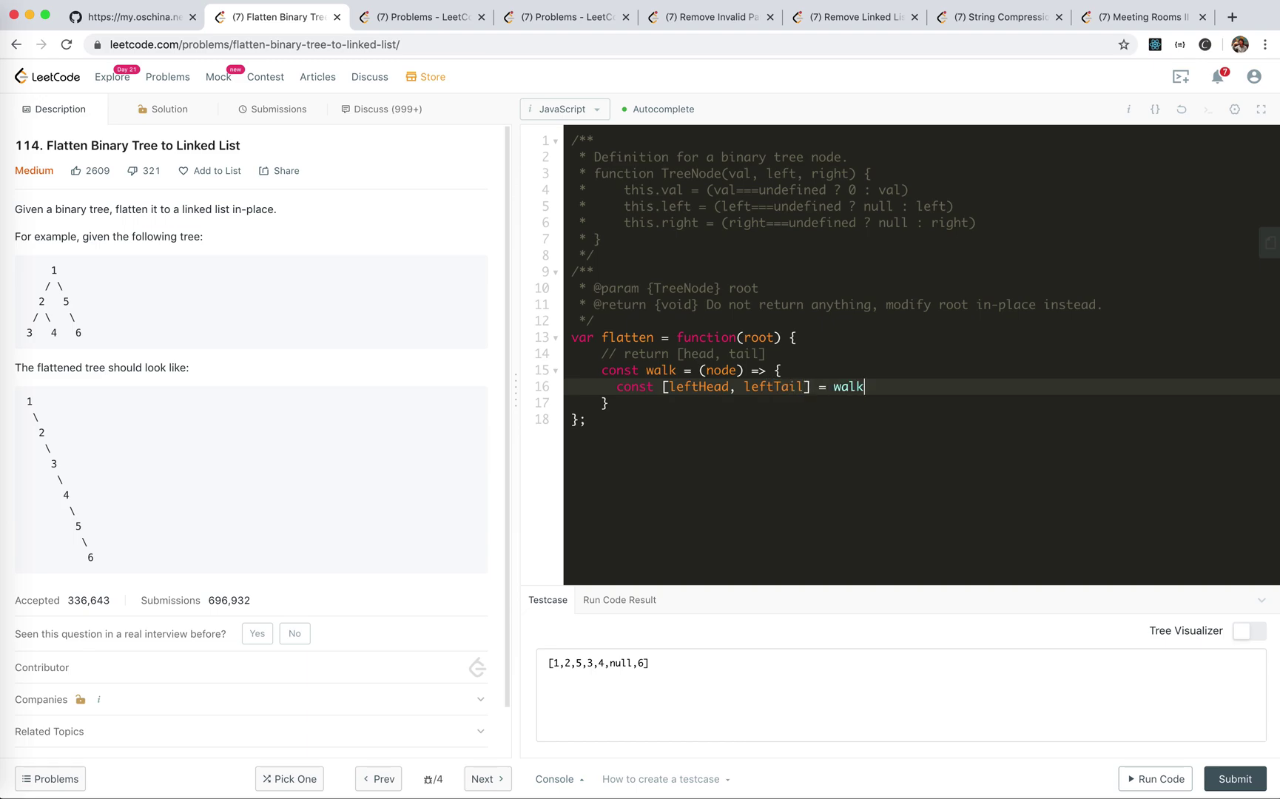
pyautogui.write('(node.left)')
# Step: Return [null, null] for a null node and destructure rightHead, rightTail from walk(node.right)
pyautogui.click(798, 378)
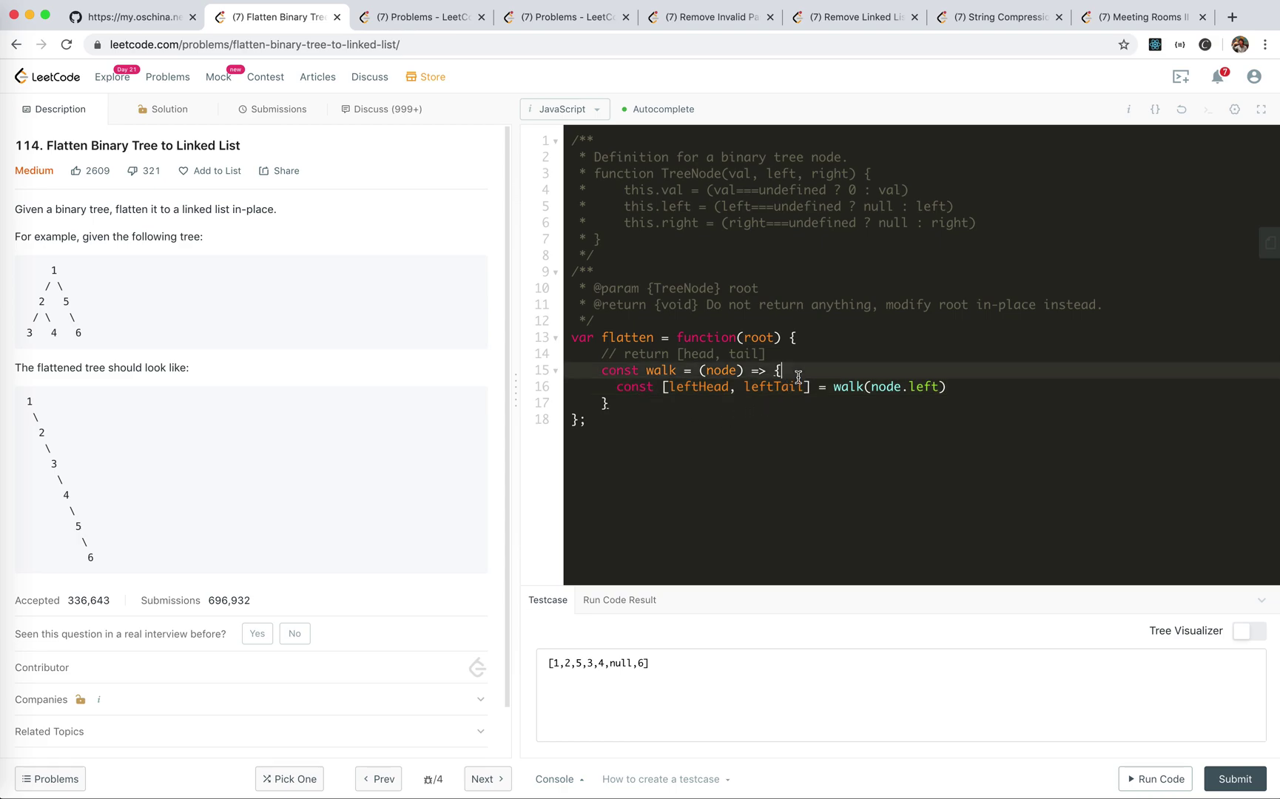
pyautogui.press('Return')
pyautogui.write('if (nod')
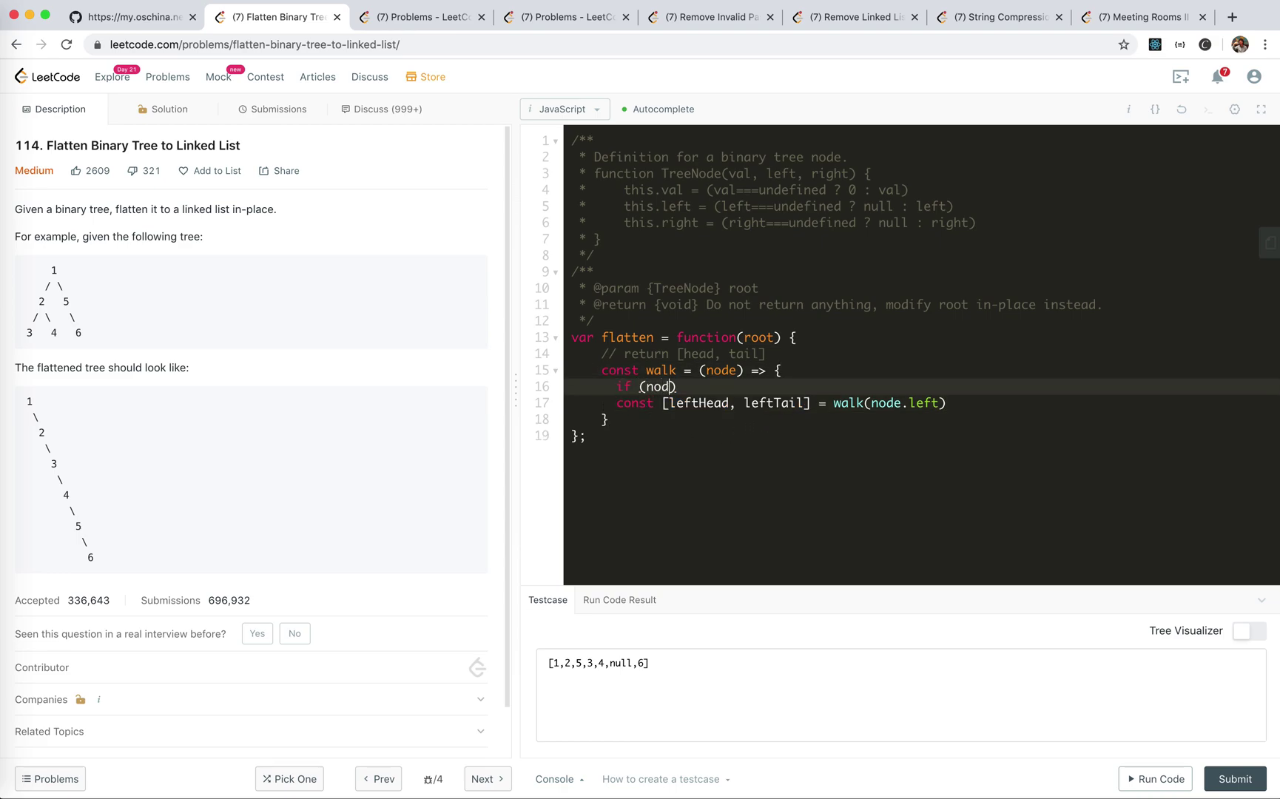
pyautogui.write('e === null)')
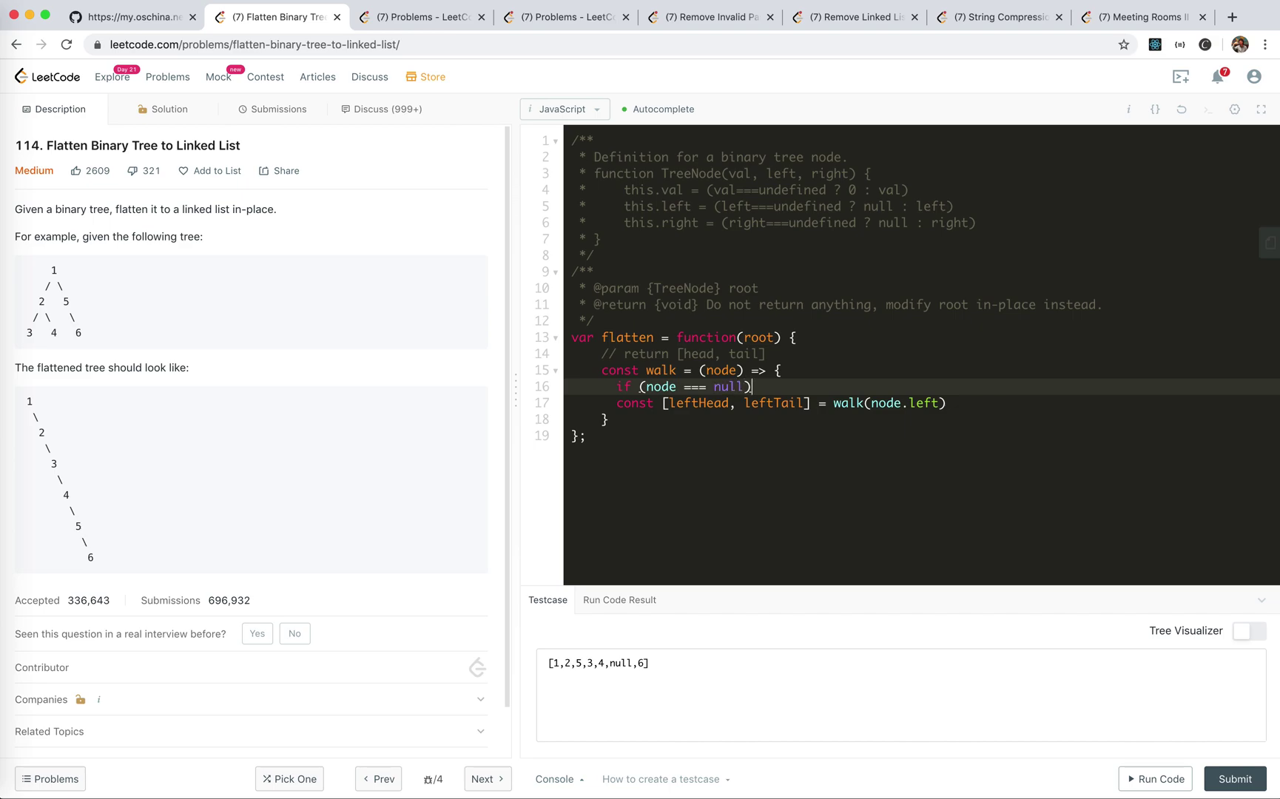
pyautogui.write(' return [null')
pyautogui.write(', null')
pyautogui.press('Down')
pyautogui.press('End')
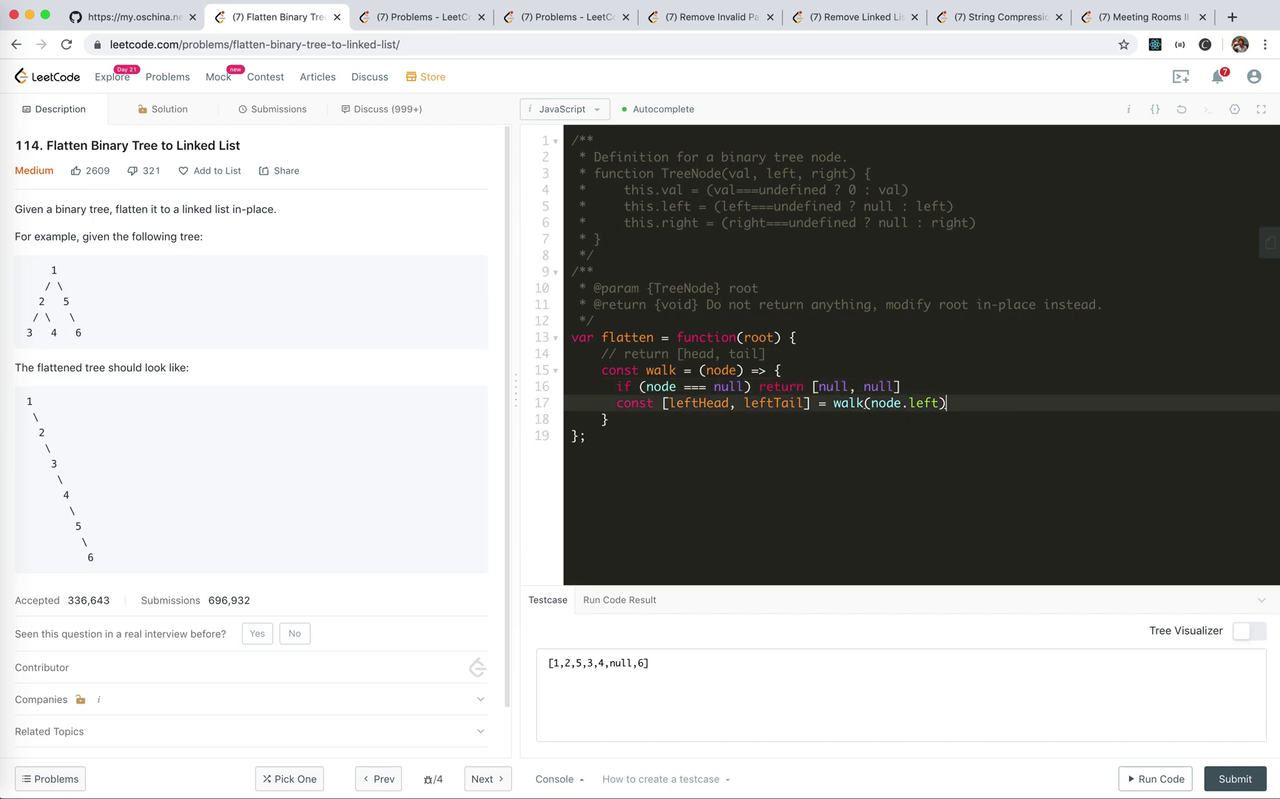
pyautogui.press('Return')
pyautogui.write('const [left')
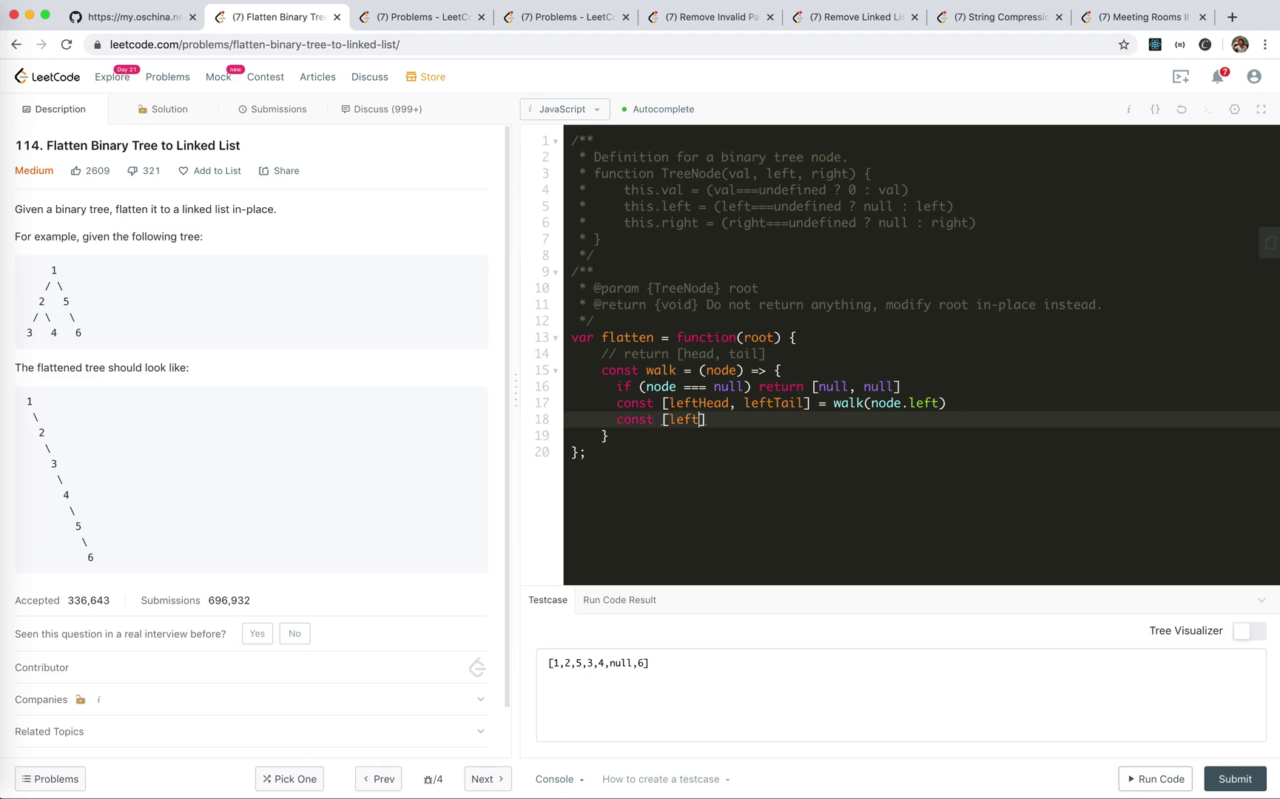
pyautogui.write('R')
pyautogui.write('ight, le')
pyautogui.press('BackSpace')
pyautogui.press('BackSpace')
pyautogui.press('BackSpace')
pyautogui.press('BackSpace')
pyautogui.press('BackSpace')
pyautogui.press('BackSpace')
pyautogui.press('BackSpace')
pyautogui.press('BackSpace')
pyautogui.press('BackSpace')
pyautogui.write('ri')
pyautogui.write('ghthead,')
pyautogui.press('BackSpace')
pyautogui.press('BackSpace')
pyautogui.press('BackSpace')
pyautogui.press('BackSpace')
pyautogui.write('Head, right')
pyautogui.write('Tail] = walk')
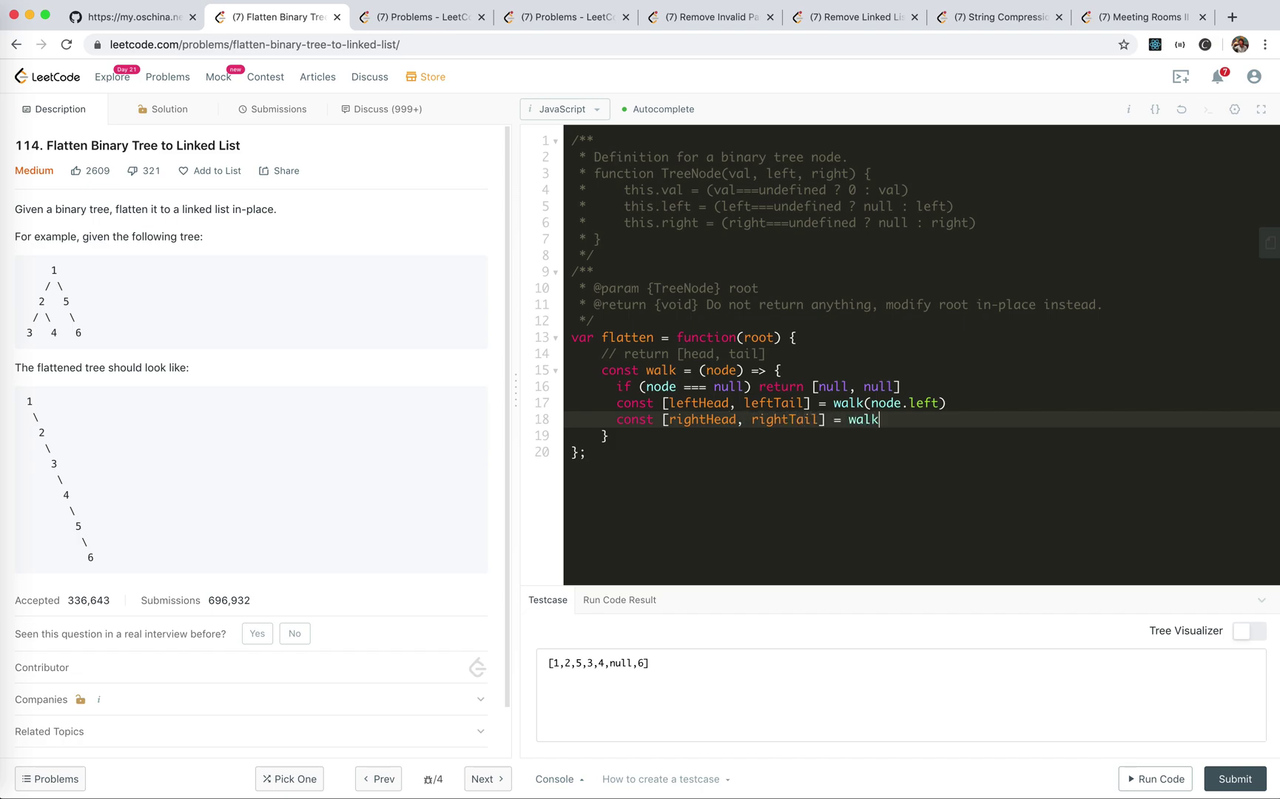
pyautogui.write('(node.right)')
# Step: Add let p = node and an if (leftHead) block setting p.right = leftHead, p = leftTail
pyautogui.press('Return')
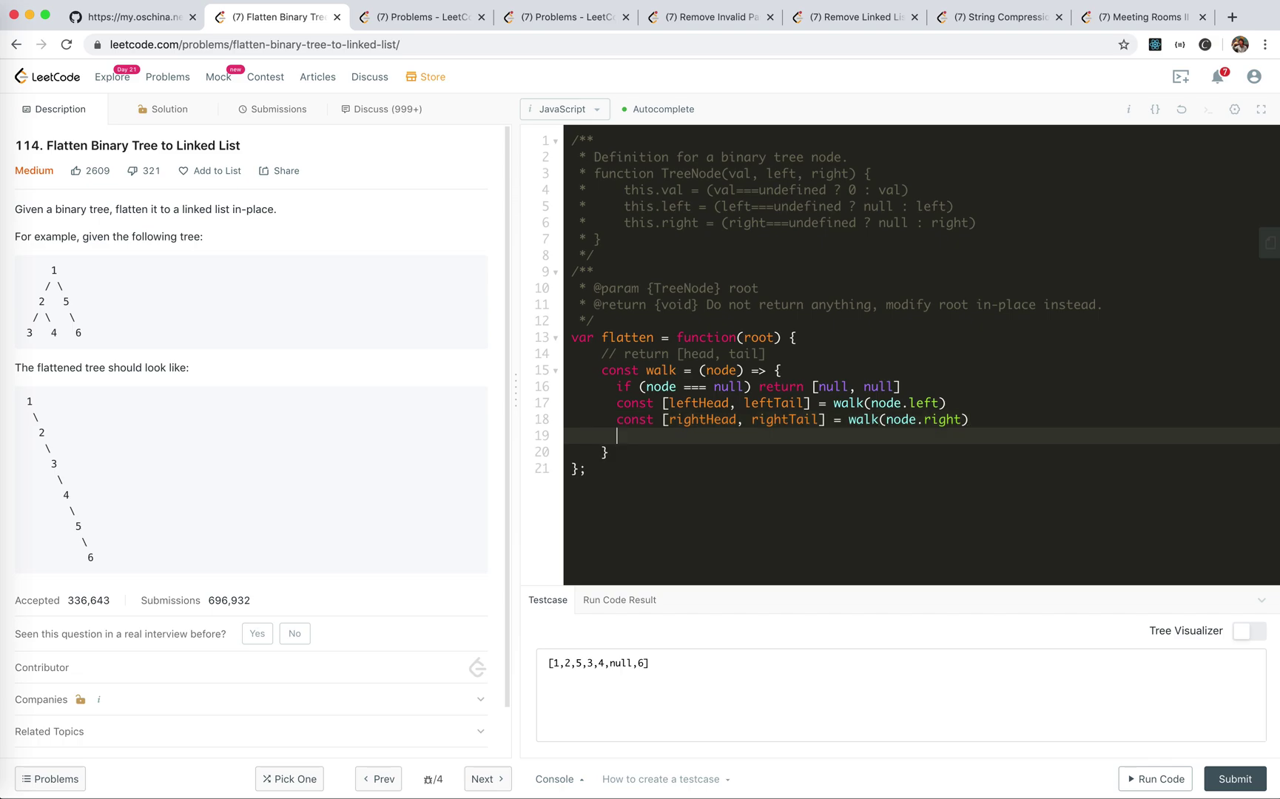
pyautogui.press('Return')
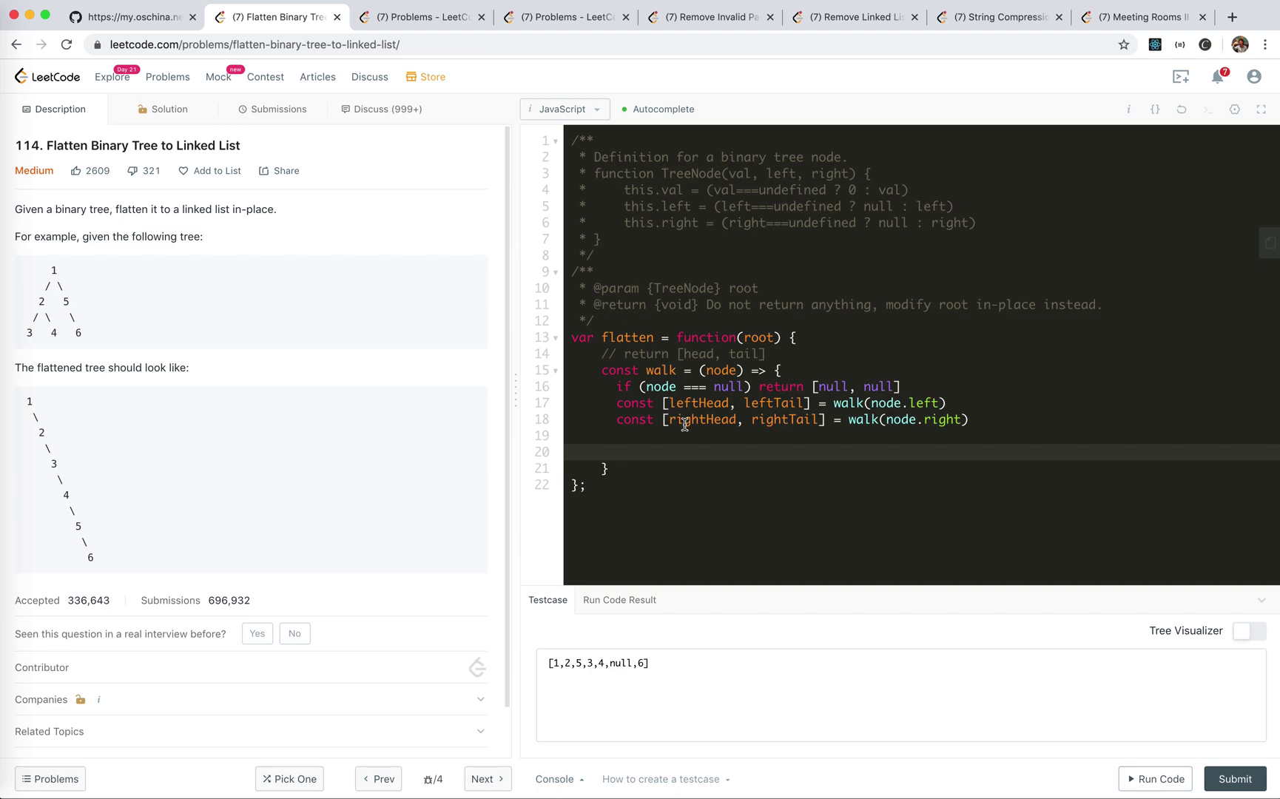
pyautogui.write('let p = ')
pyautogui.write('node')
pyautogui.press('Return')
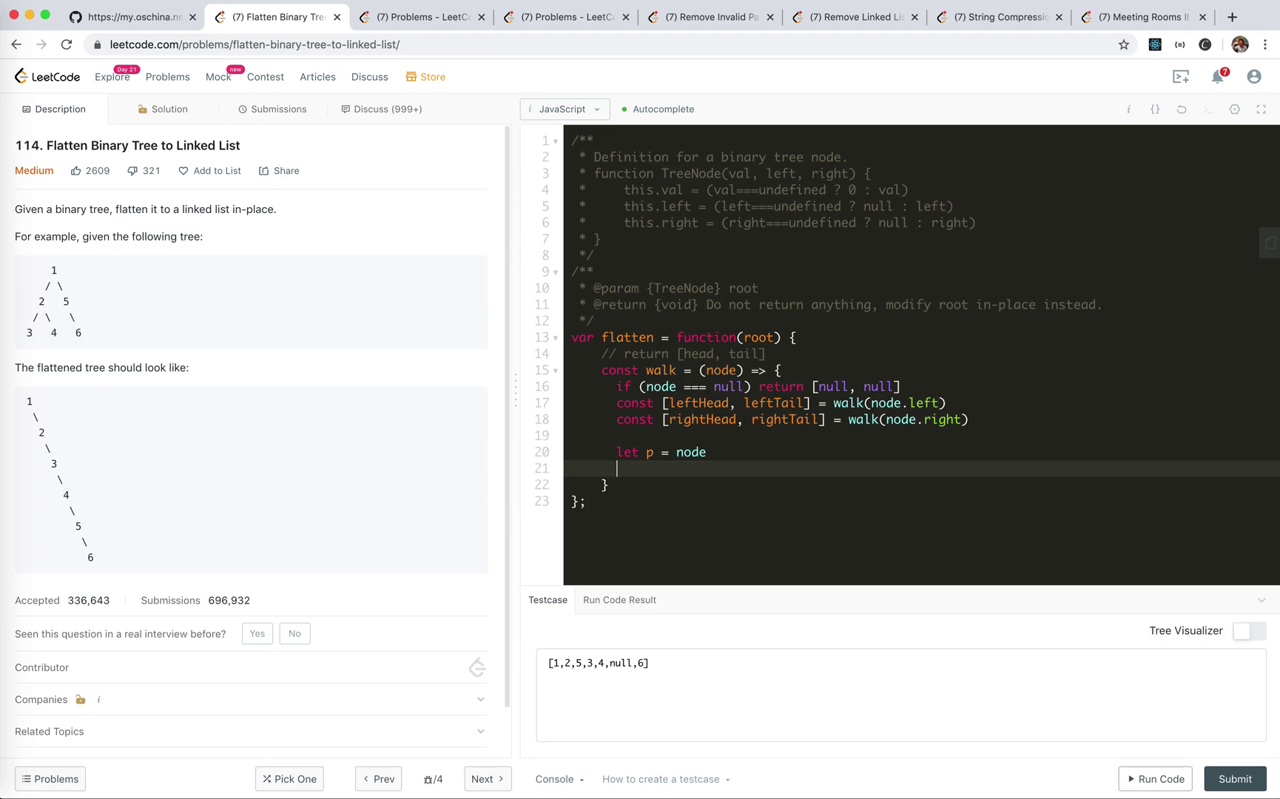
pyautogui.write('if (leftHead')
pyautogui.write(') {')
pyautogui.press('Return')
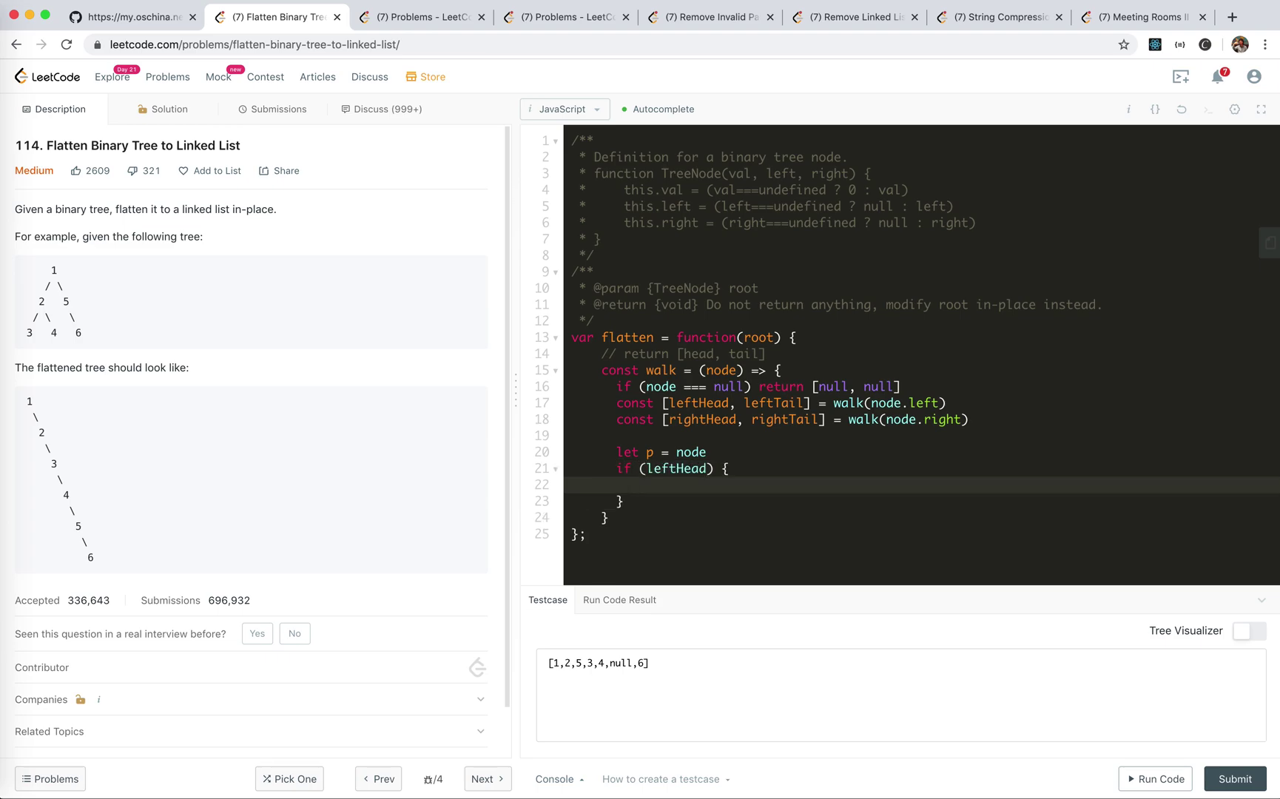
pyautogui.write('p')
pyautogui.write('.right = le')
pyautogui.write('ftHead')
pyautogui.press('Return')
pyautogui.write('p')
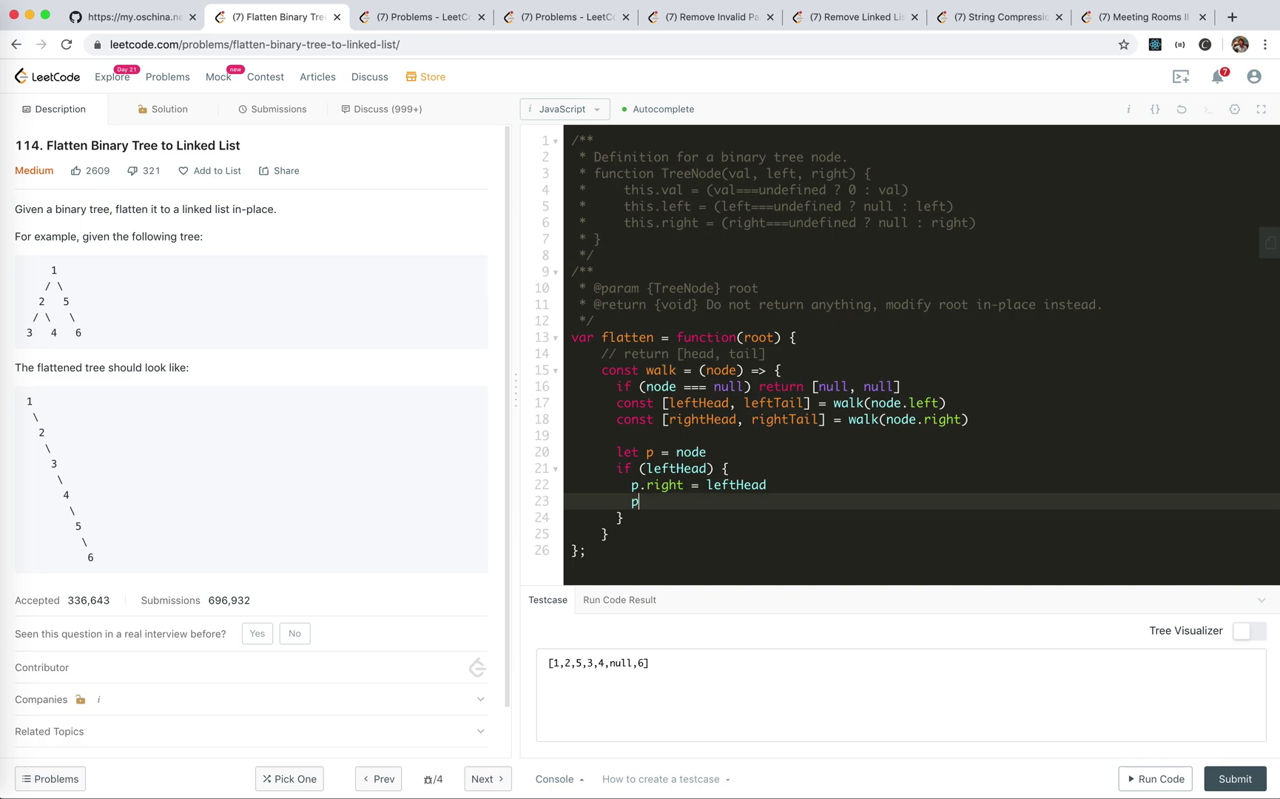
pyautogui.write(' = leftTa')
pyautogui.write('il')
pyautogui.press('Down')
pyautogui.press('Return')
pyautogui.press('Return')
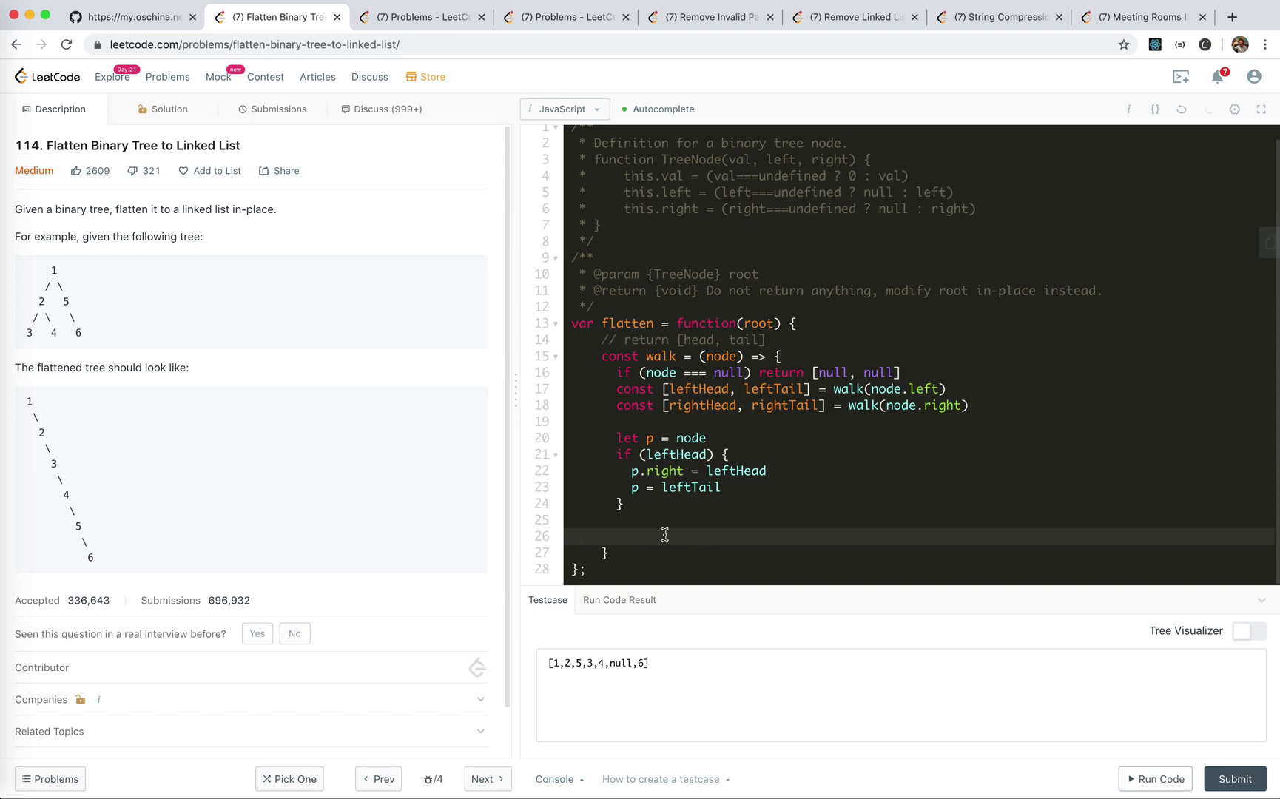
pyautogui.write('if (rig')
pyautogui.write('htHead)')
pyautogui.write(' {')
# Step: Add an if (rightHead) block setting p.right = rightHead and p = rightTail
pyautogui.press('Return')
pyautogui.write('p.righ')
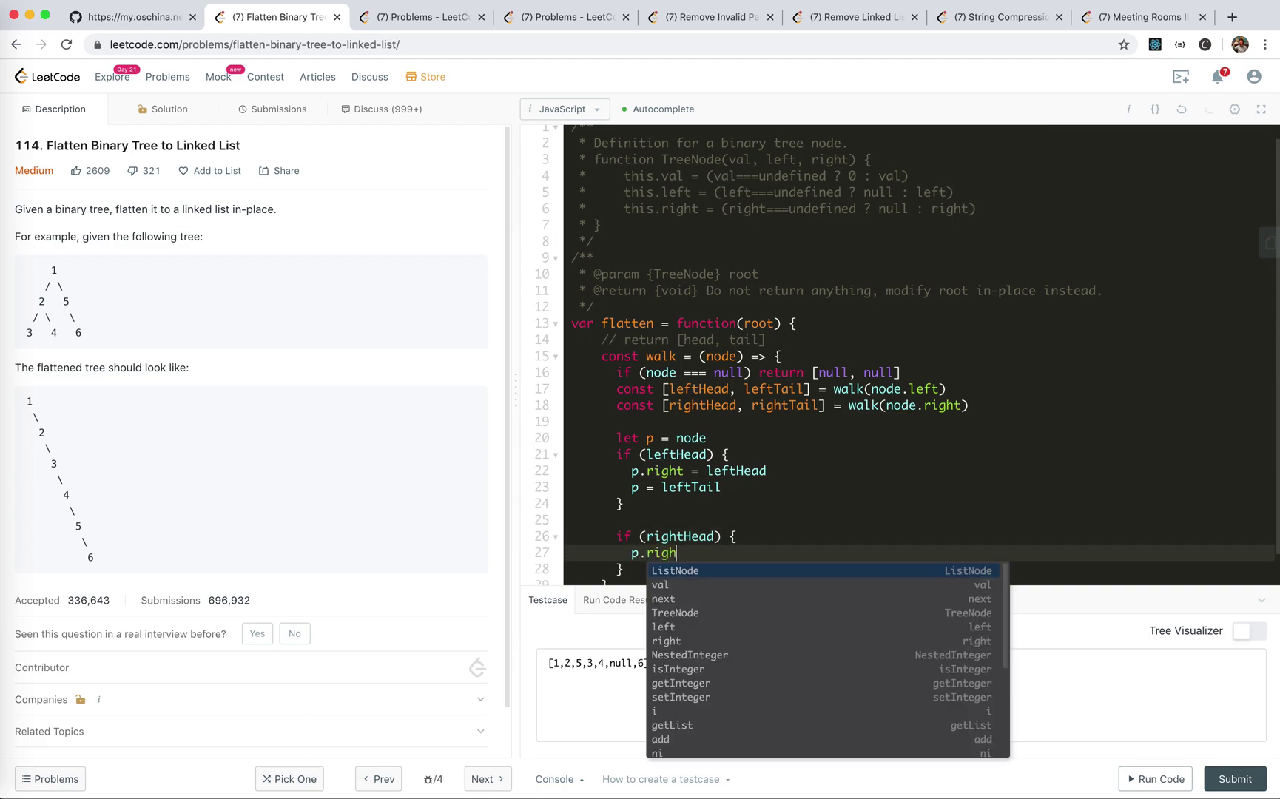
pyautogui.write('t = right')
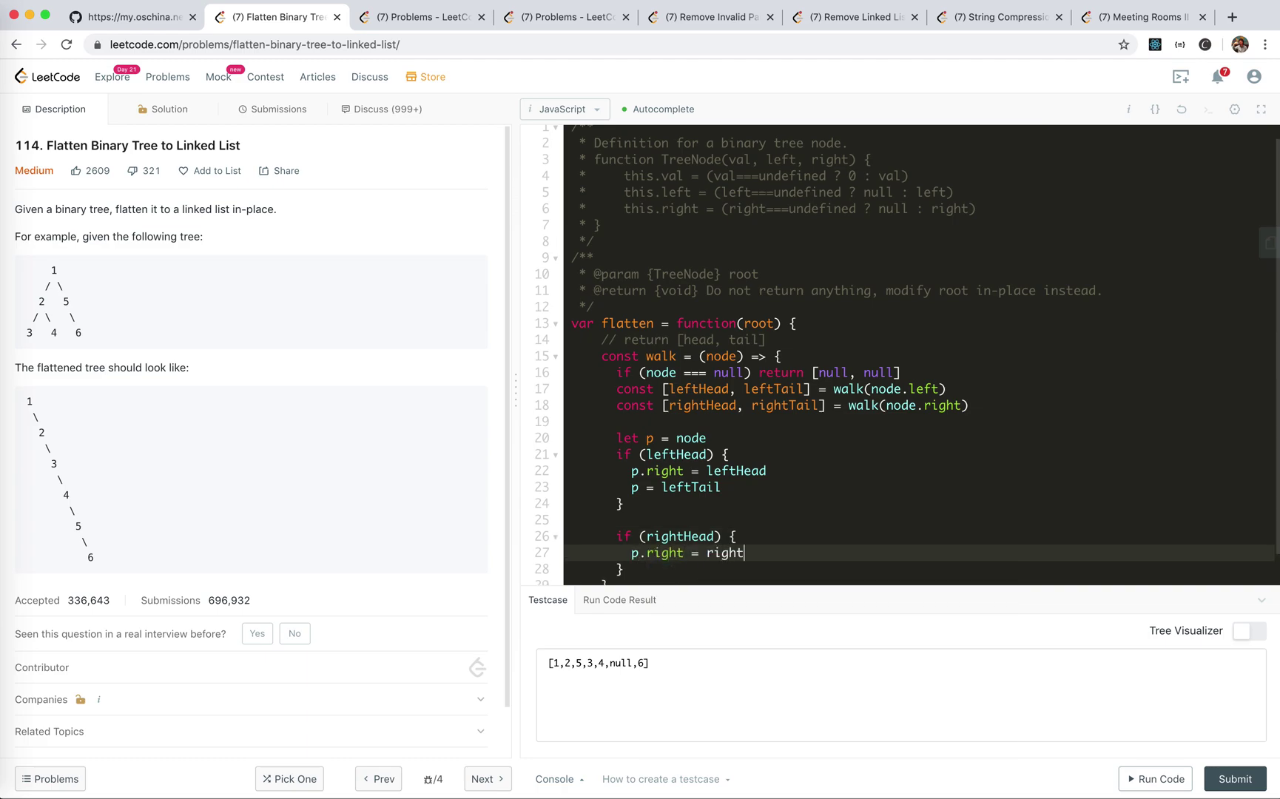
pyautogui.write('Head')
pyautogui.press('Return')
pyautogui.scroll(-2, 908, 354)
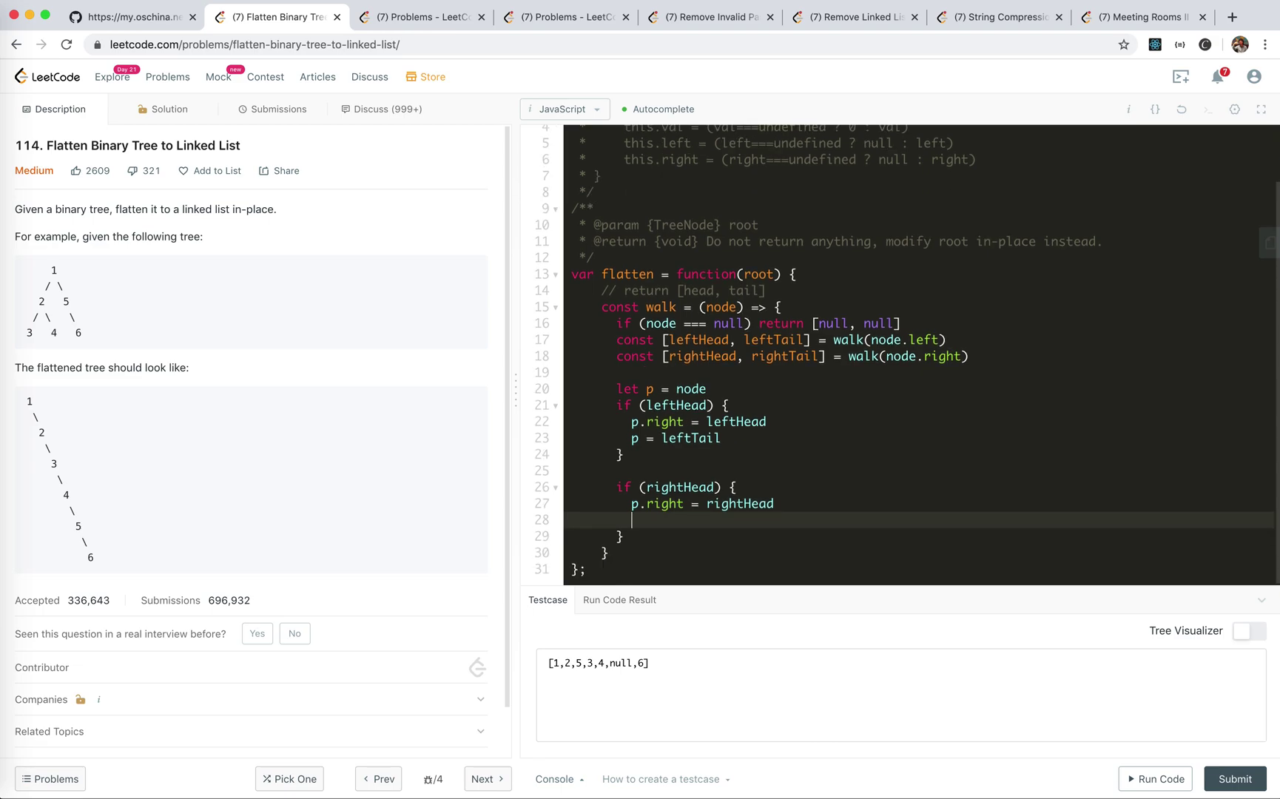
pyautogui.write('p = ')
pyautogui.write('rightTai')
pyautogui.press('Down')
pyautogui.press('Return')
pyautogui.press('Return')
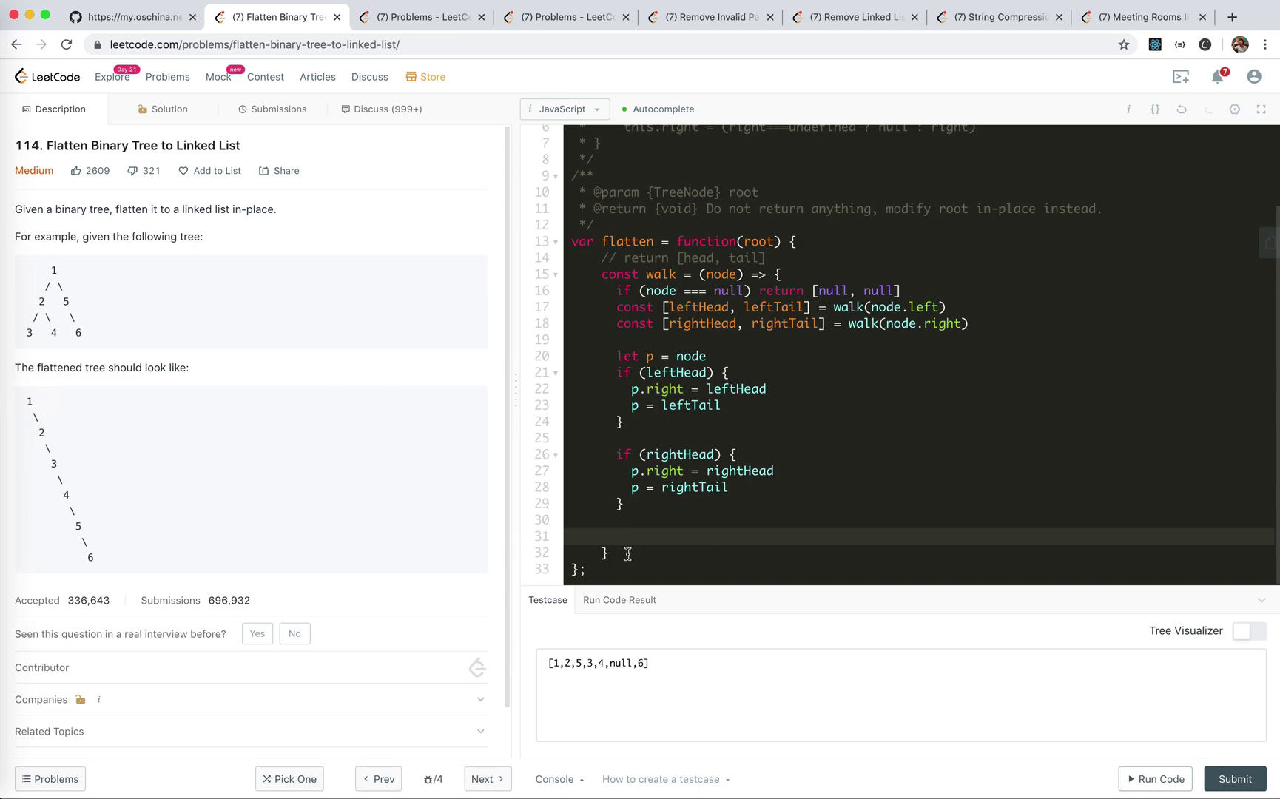
pyautogui.write('node.left =')
pyautogui.write(' null')
# Step: End walk with node.left = null and return [node, p], then review the helper's code
pyautogui.press('Return')
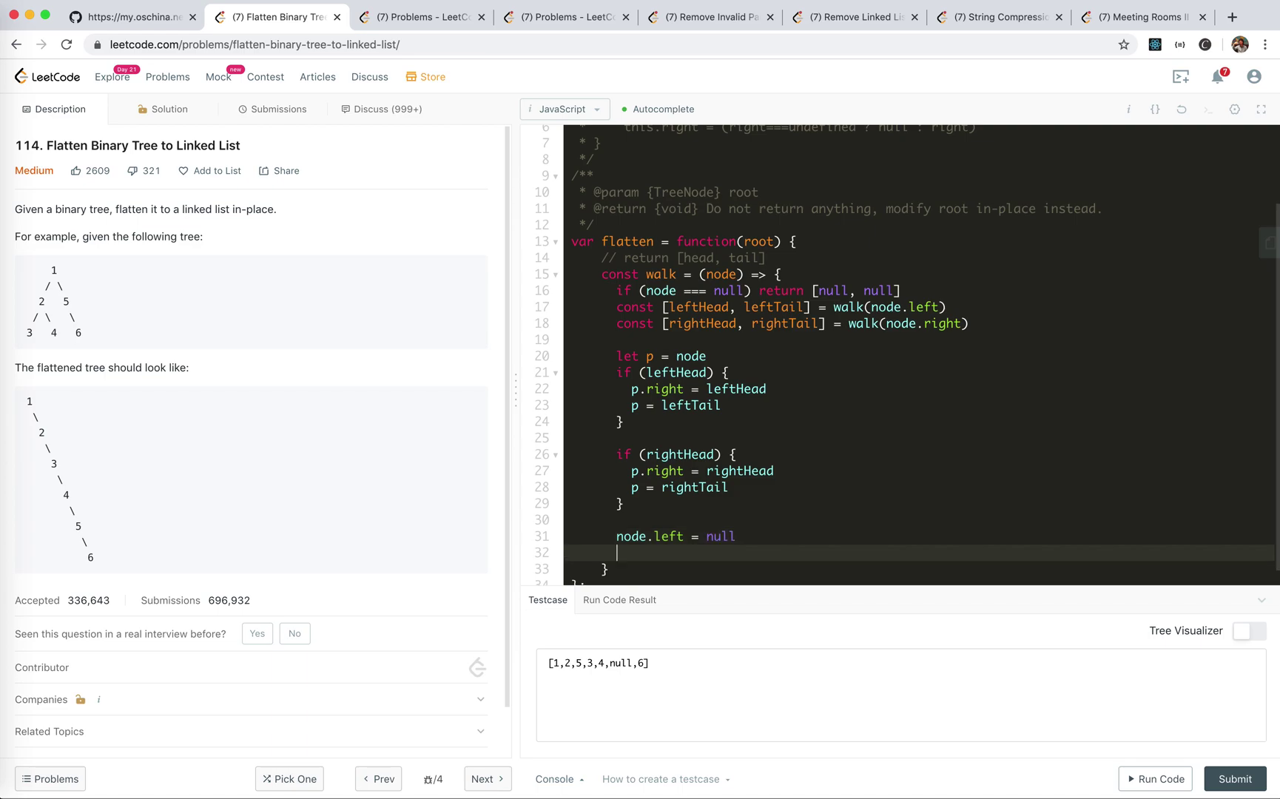
pyautogui.press('Return')
pyautogui.write('return ')
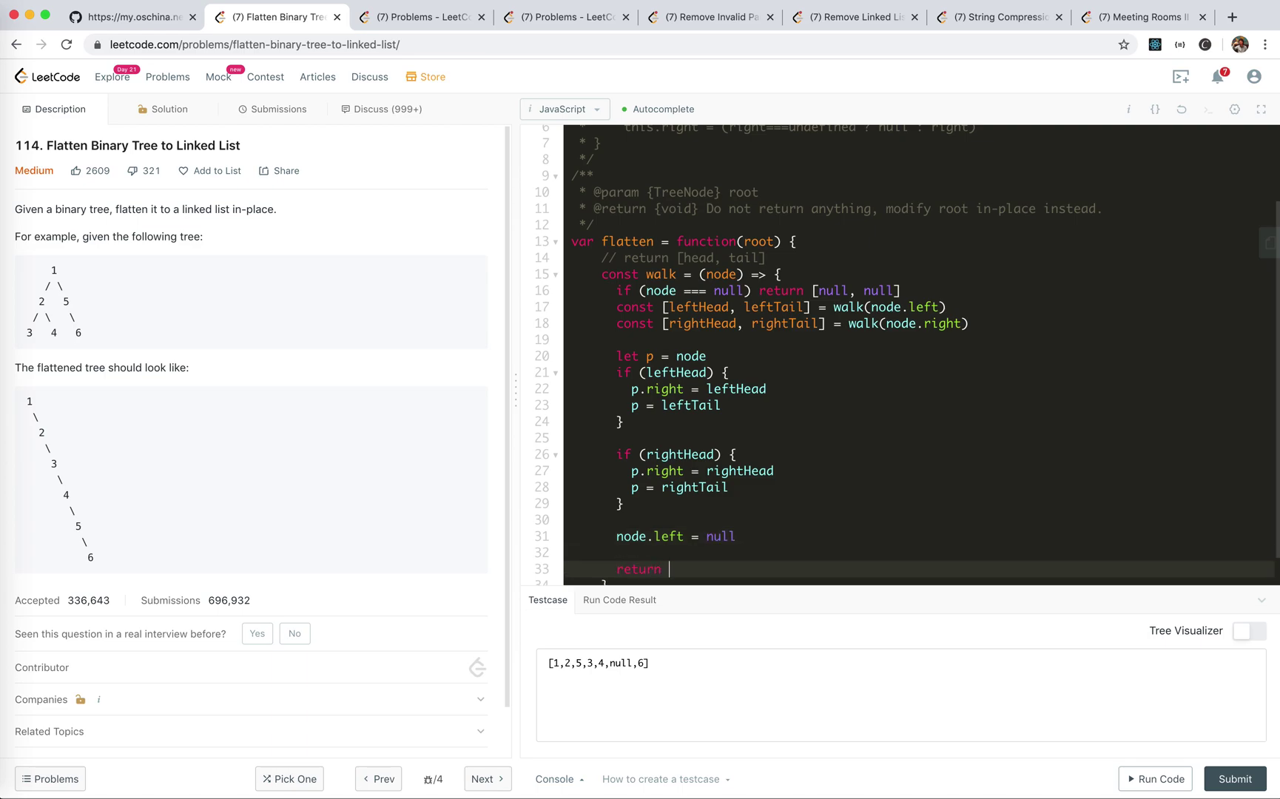
pyautogui.write('[no')
pyautogui.write('de, p')
pyautogui.scroll(-1, 899, 354)
pyautogui.press('Up')
pyautogui.press('Up')
pyautogui.press('Up')
pyautogui.click(689, 366)
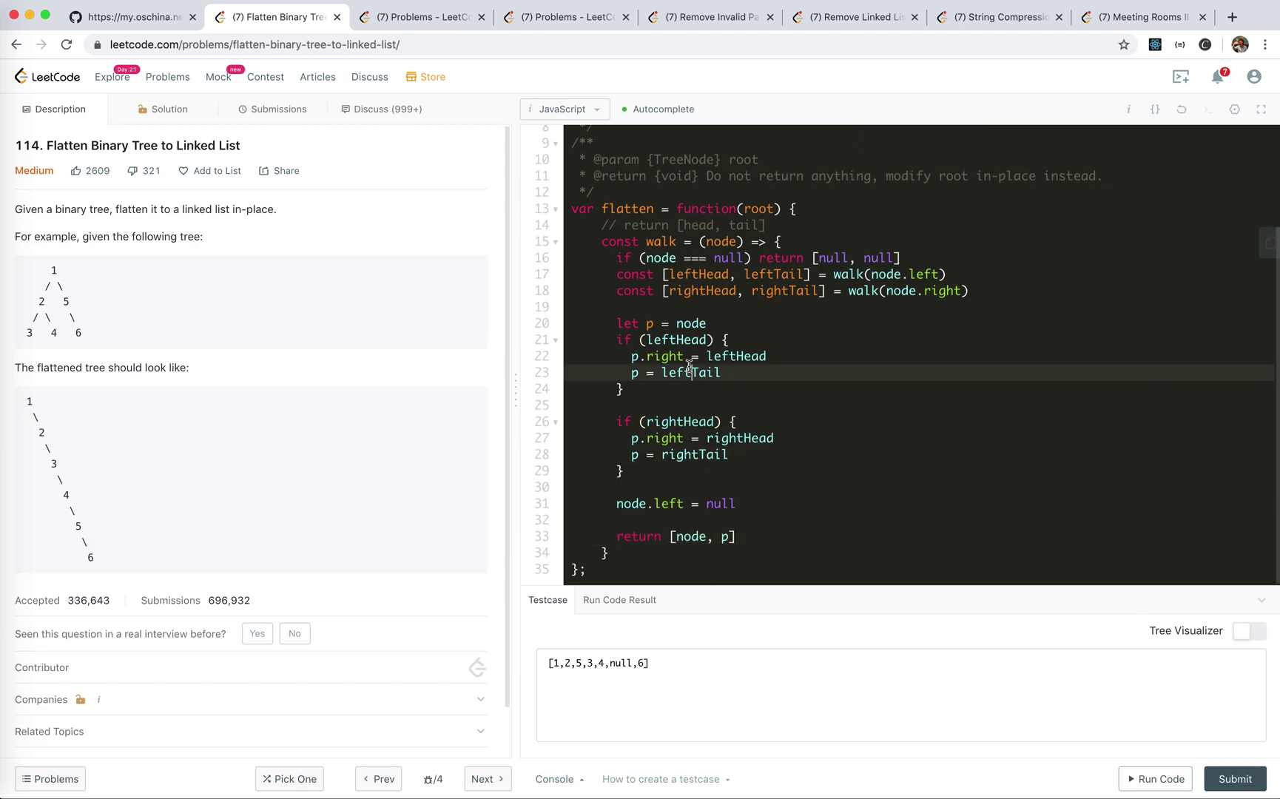
pyautogui.click(685, 465)
pyautogui.click(628, 559)
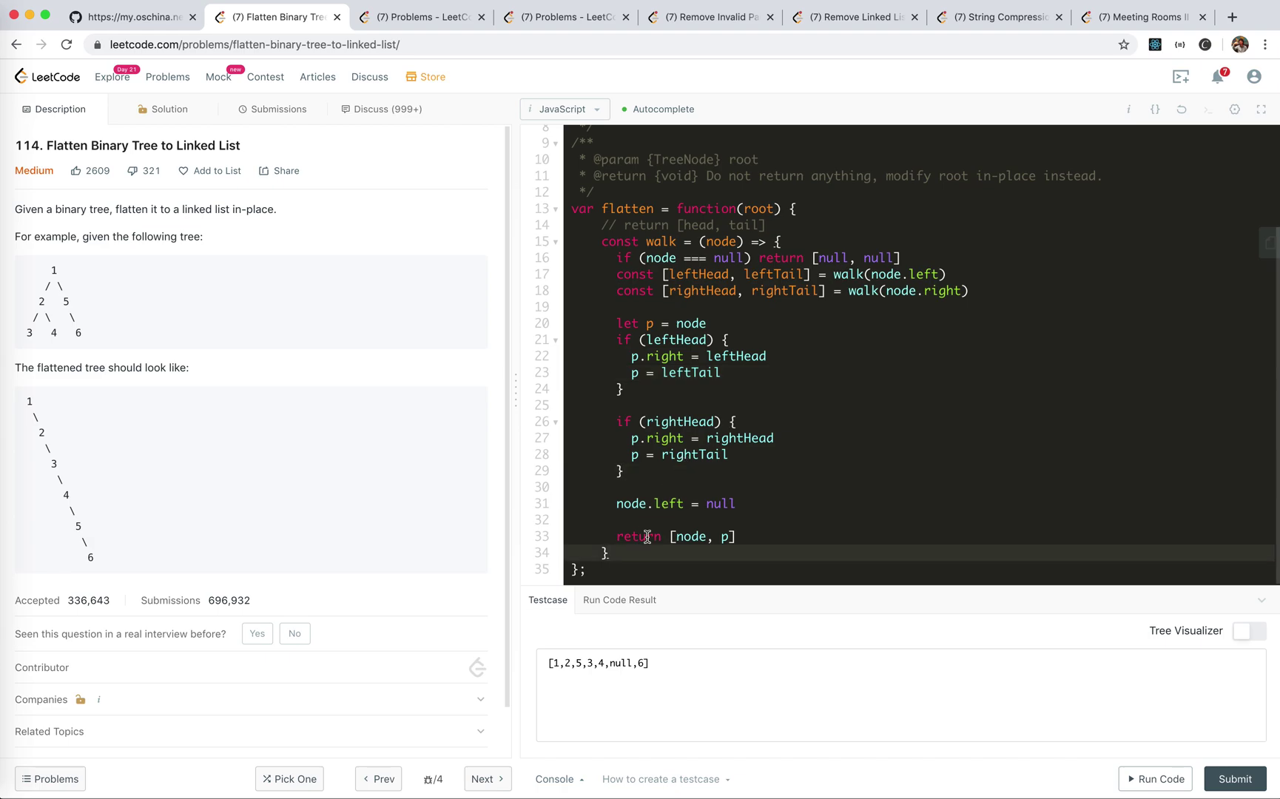
pyautogui.press('Return')
pyautogui.press('Return')
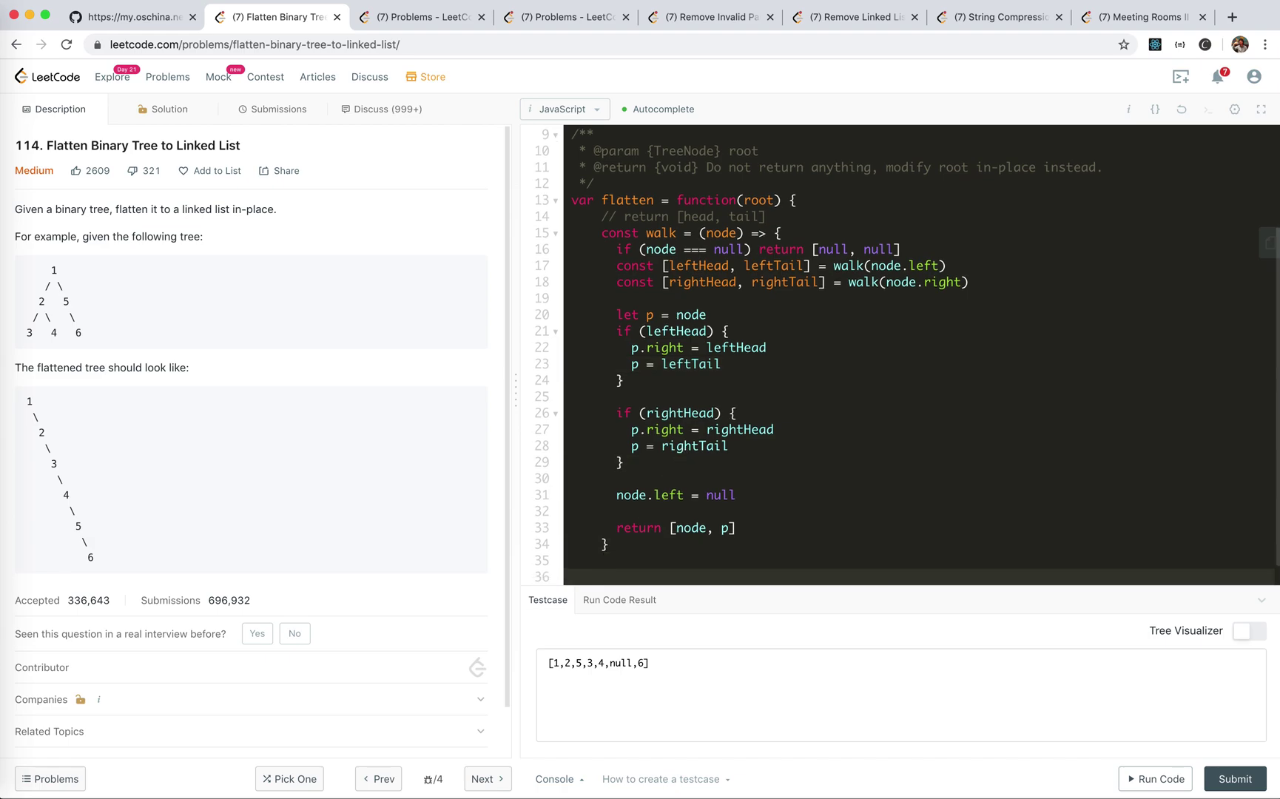
pyautogui.write('walk(root')
# Step: Call walk(root), run it to an Accepted result, and begin a '// Time: O' comment
pyautogui.click(1155, 779)
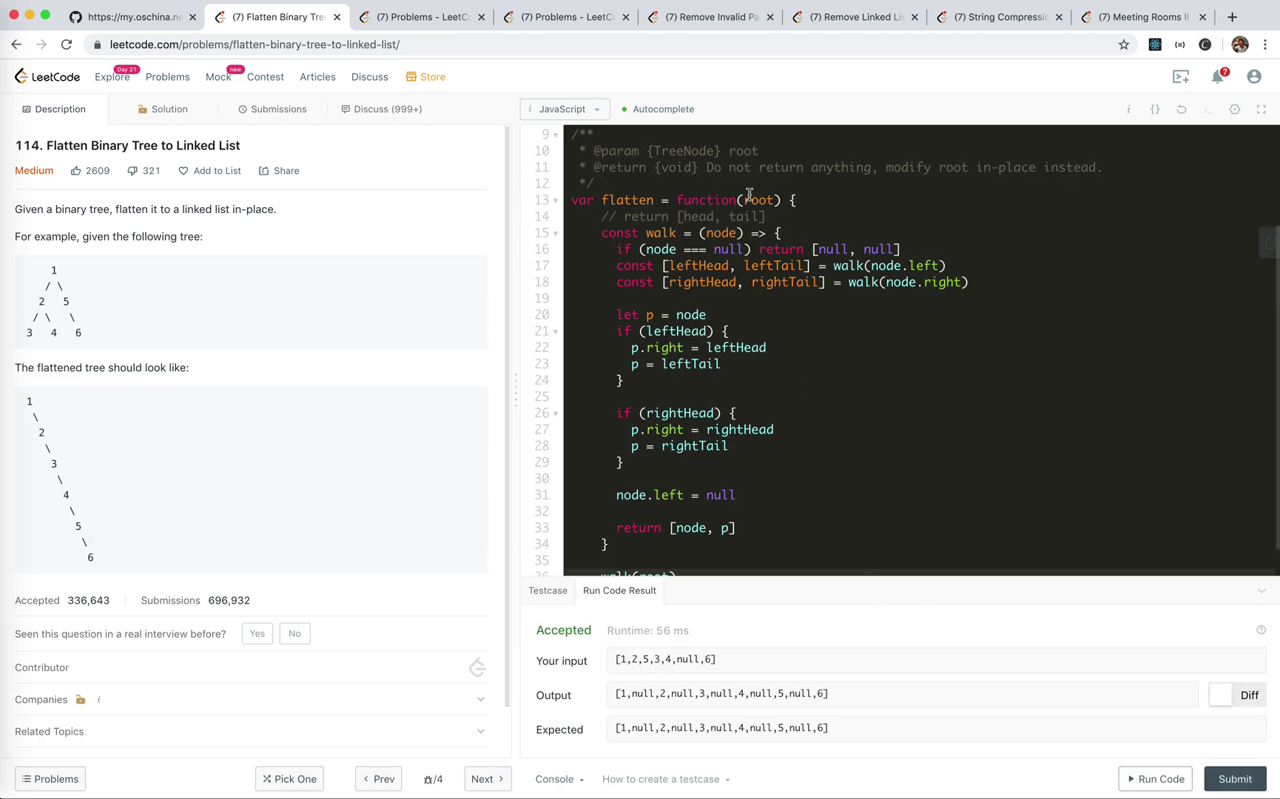
pyautogui.click(693, 186)
pyautogui.press('Return')
pyautogui.press('Return')
pyautogui.write('Time: ')
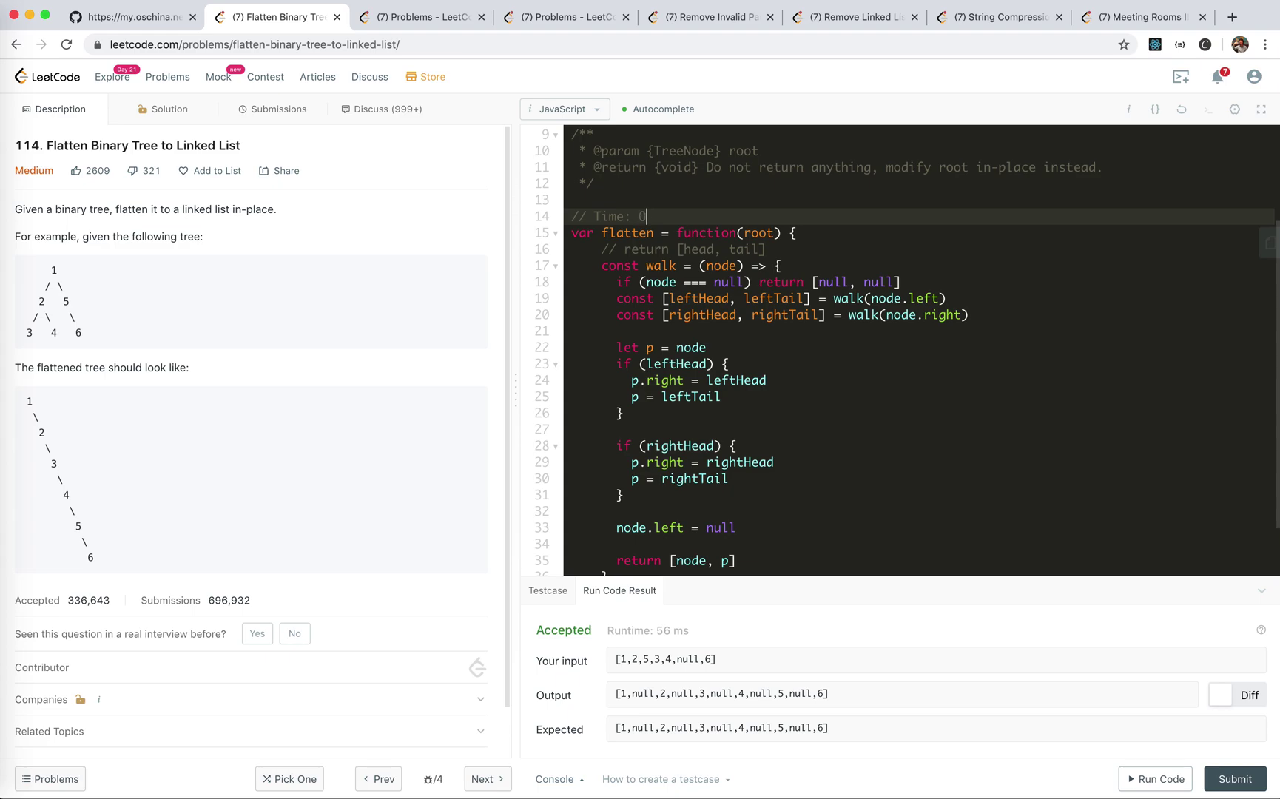
pyautogui.write('O(n)')
# Step: Finish the Time: O(n) comment and start a Space comment line below it
pyautogui.press('Return')
pyautogui.write('// Sp')
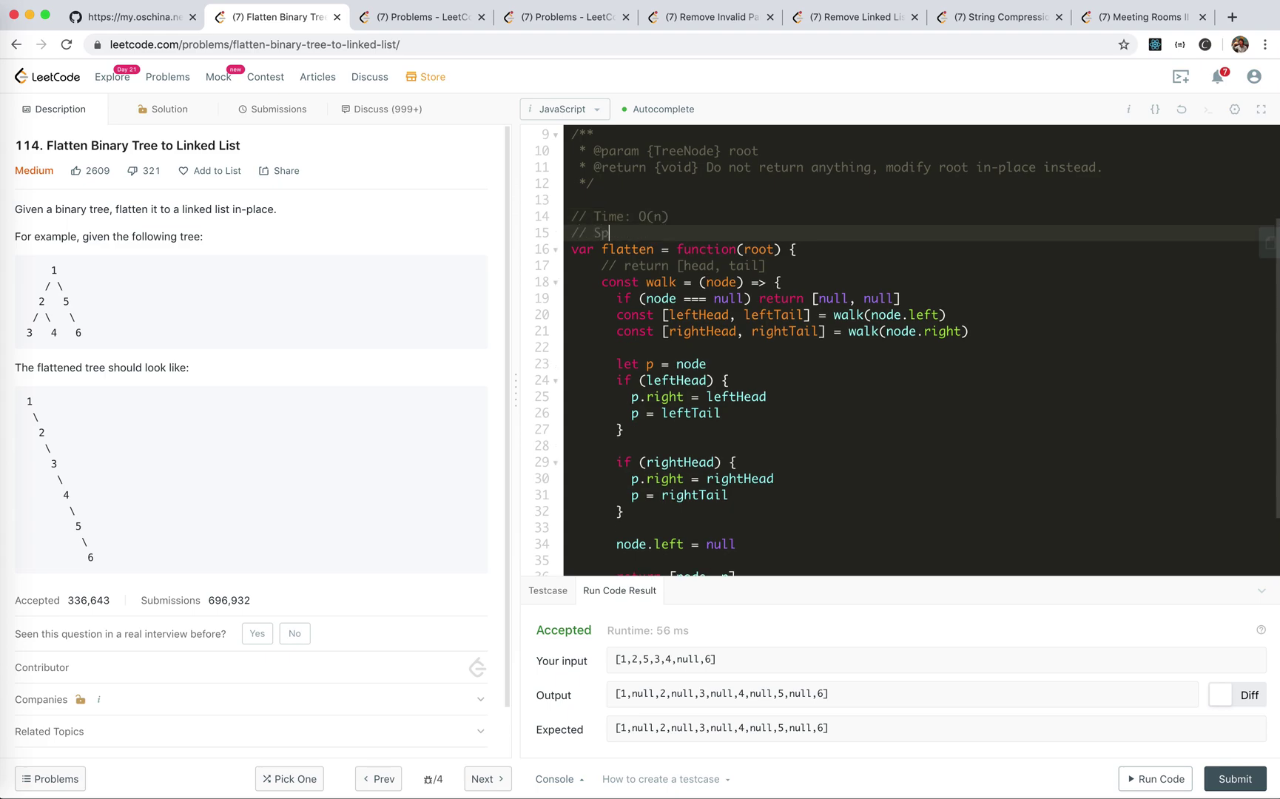
pyautogui.write('ace:')
pyautogui.scroll(-2, 702, 354)
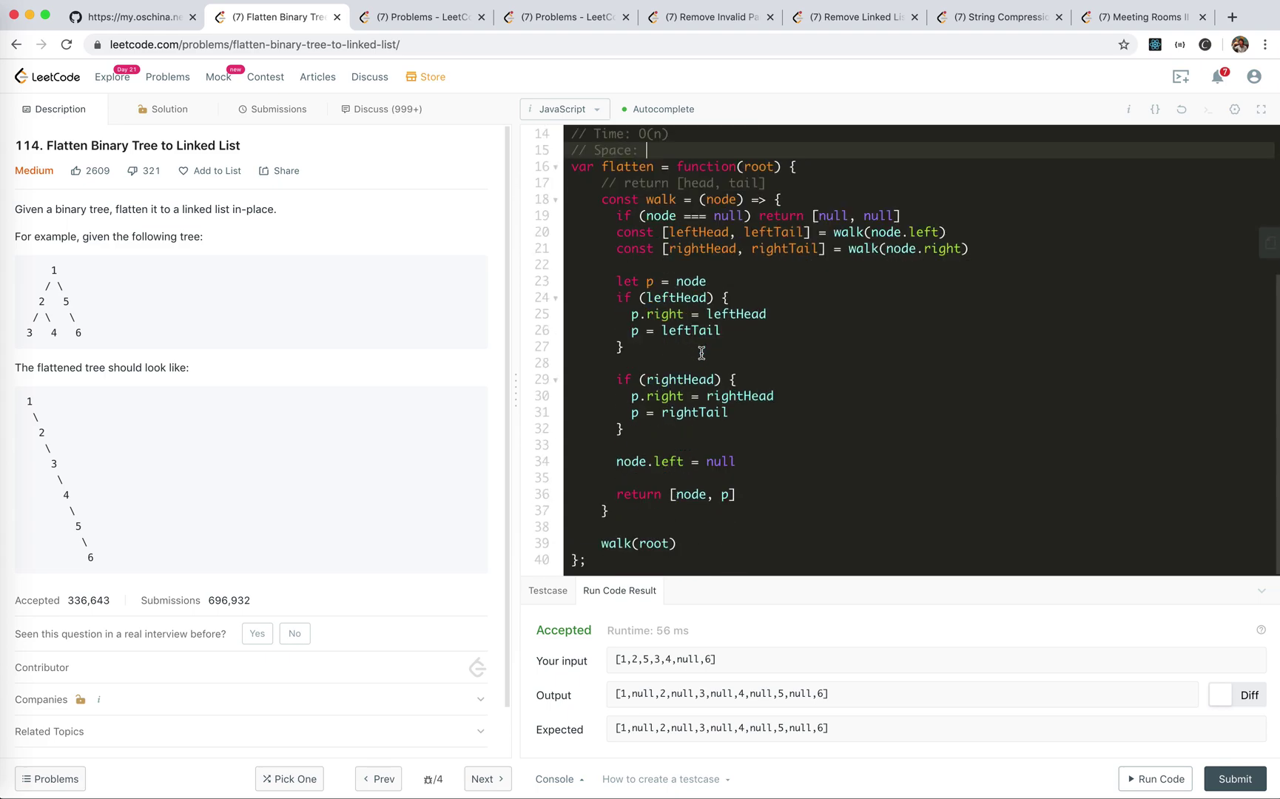
pyautogui.click(678, 216)
pyautogui.moveTo(678, 216); pyautogui.dragTo(921, 248)
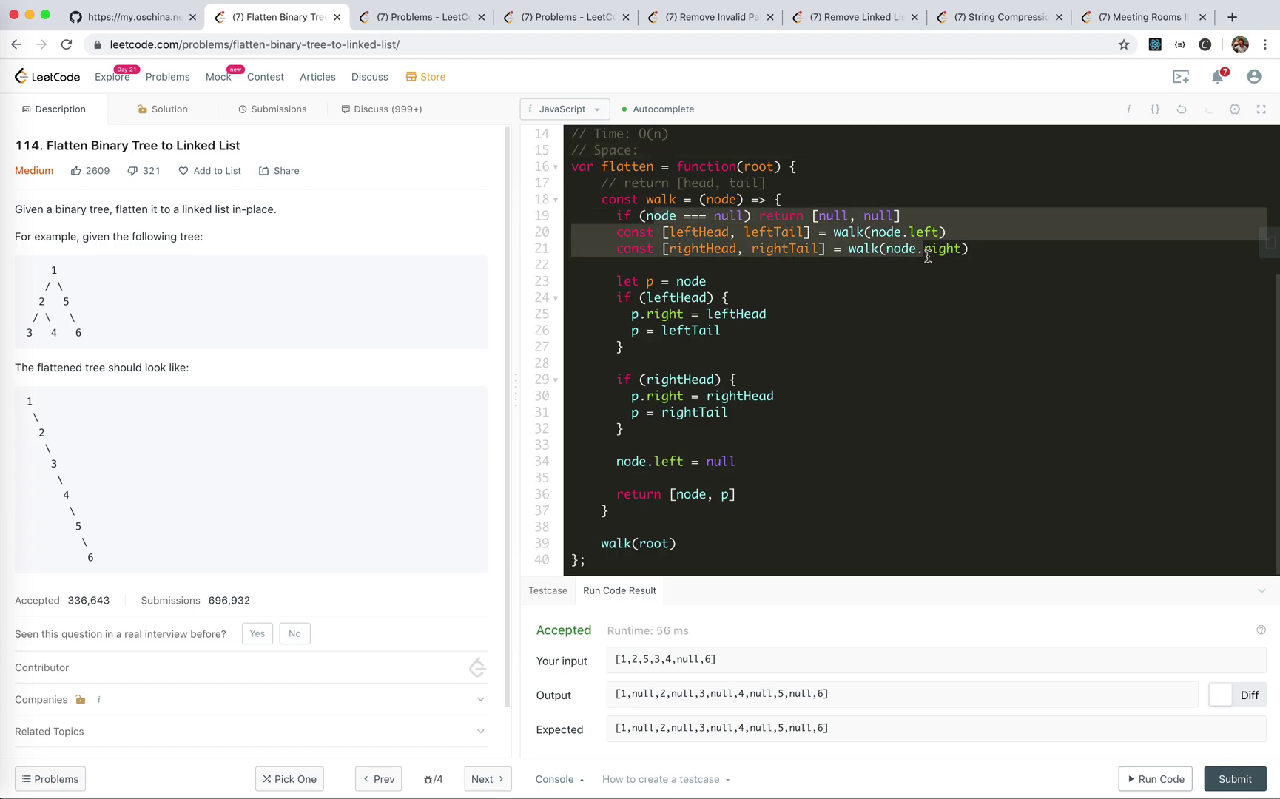
pyautogui.click(921, 247)
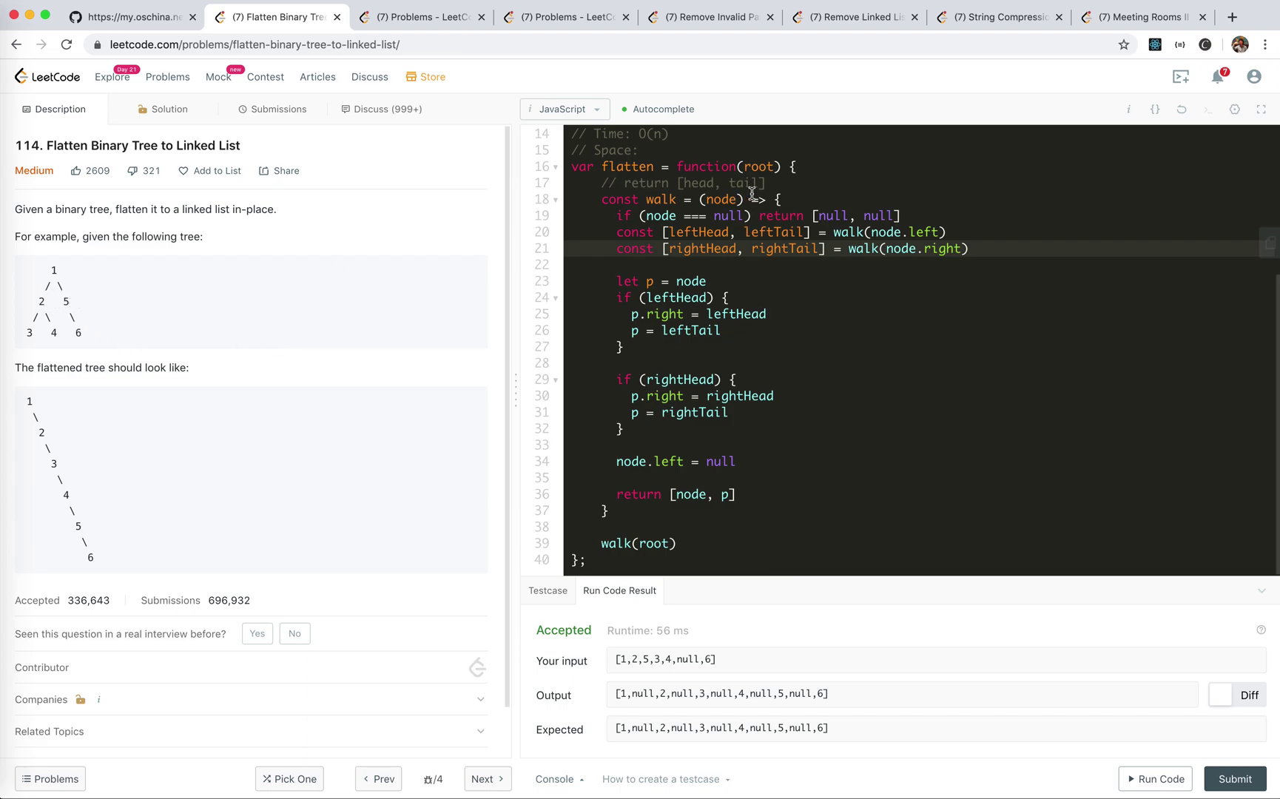
# Step: Make the Space comment read O(height of tree), deleting the extra O(logN) note
pyautogui.click(790, 184)
pyautogui.press('Return')
pyautogui.press('BackSpace')
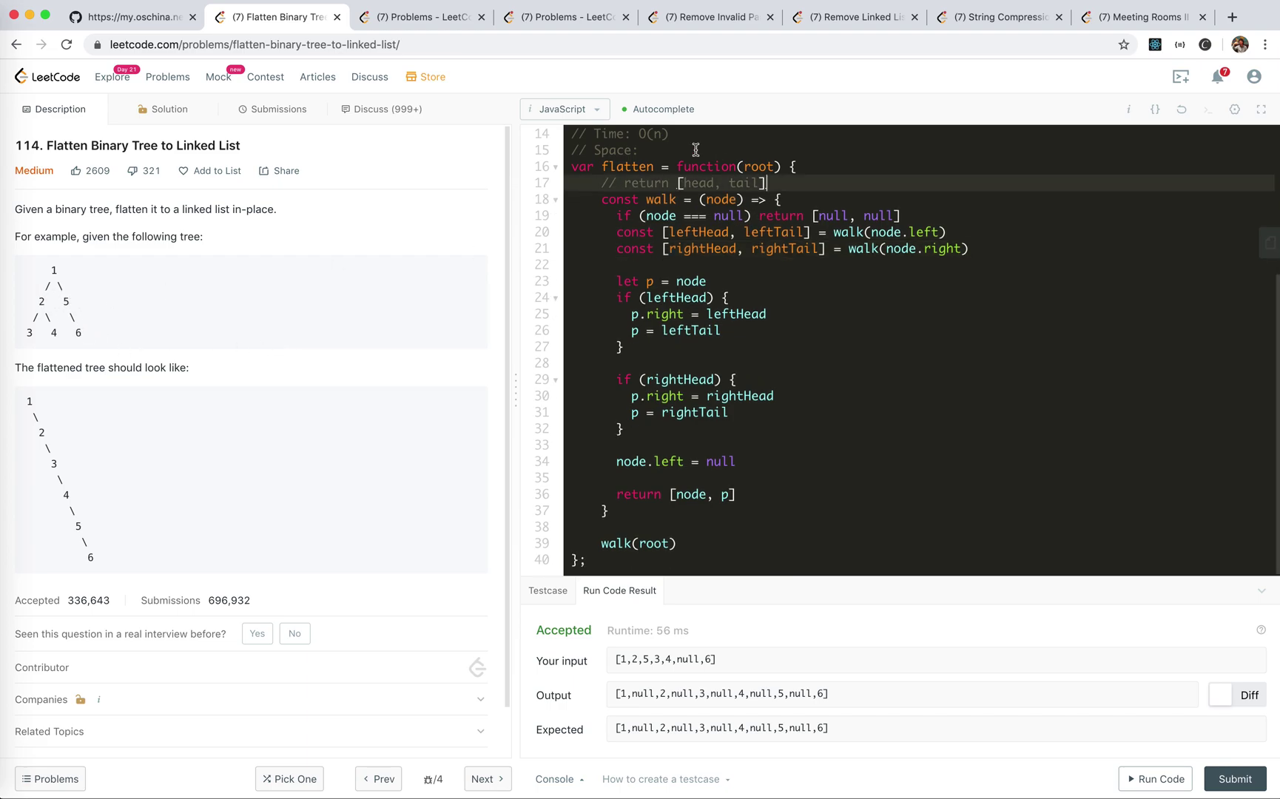
pyautogui.click(692, 148)
pyautogui.write('O(height ')
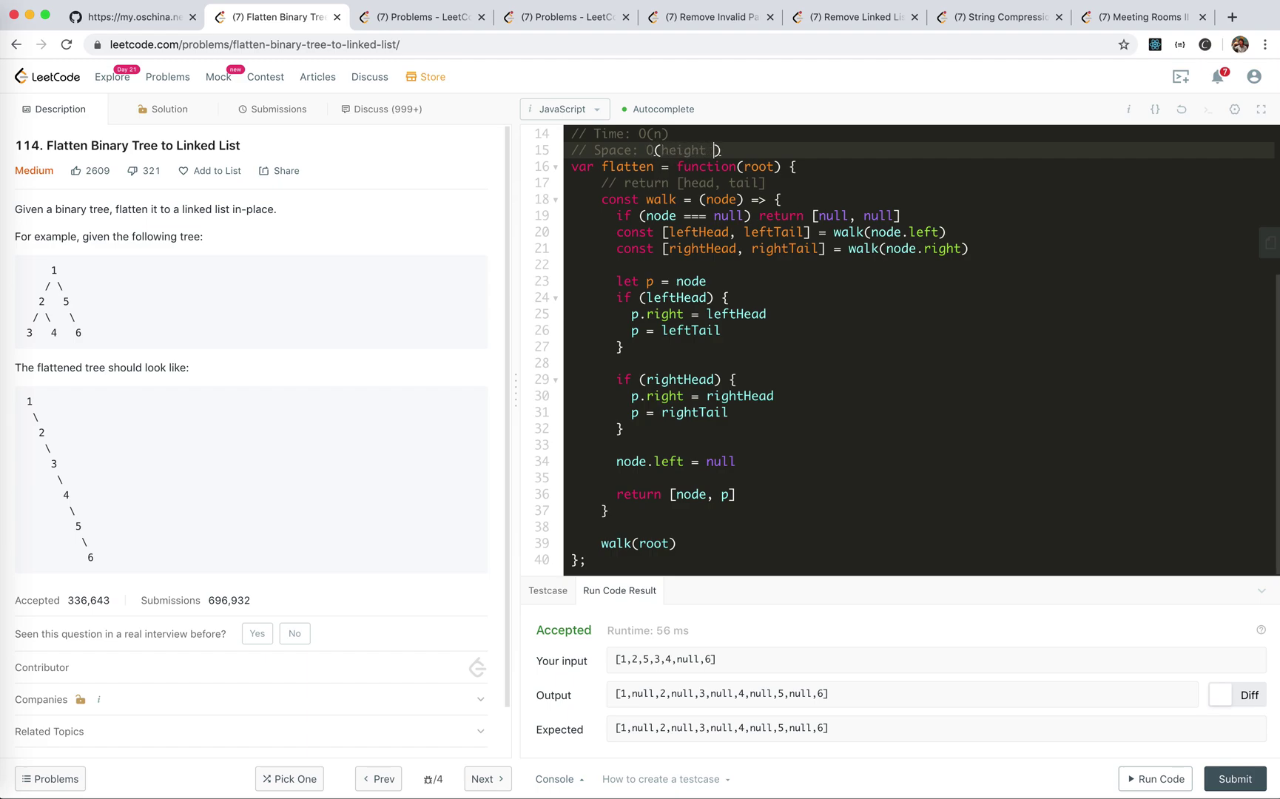
pyautogui.write('tr')
pyautogui.press('BackSpace')
pyautogui.press('BackSpace')
pyautogui.write('of tr')
pyautogui.write('ee) => O(')
pyautogui.write('logN')
pyautogui.moveTo(782, 150); pyautogui.dragTo(856, 149)
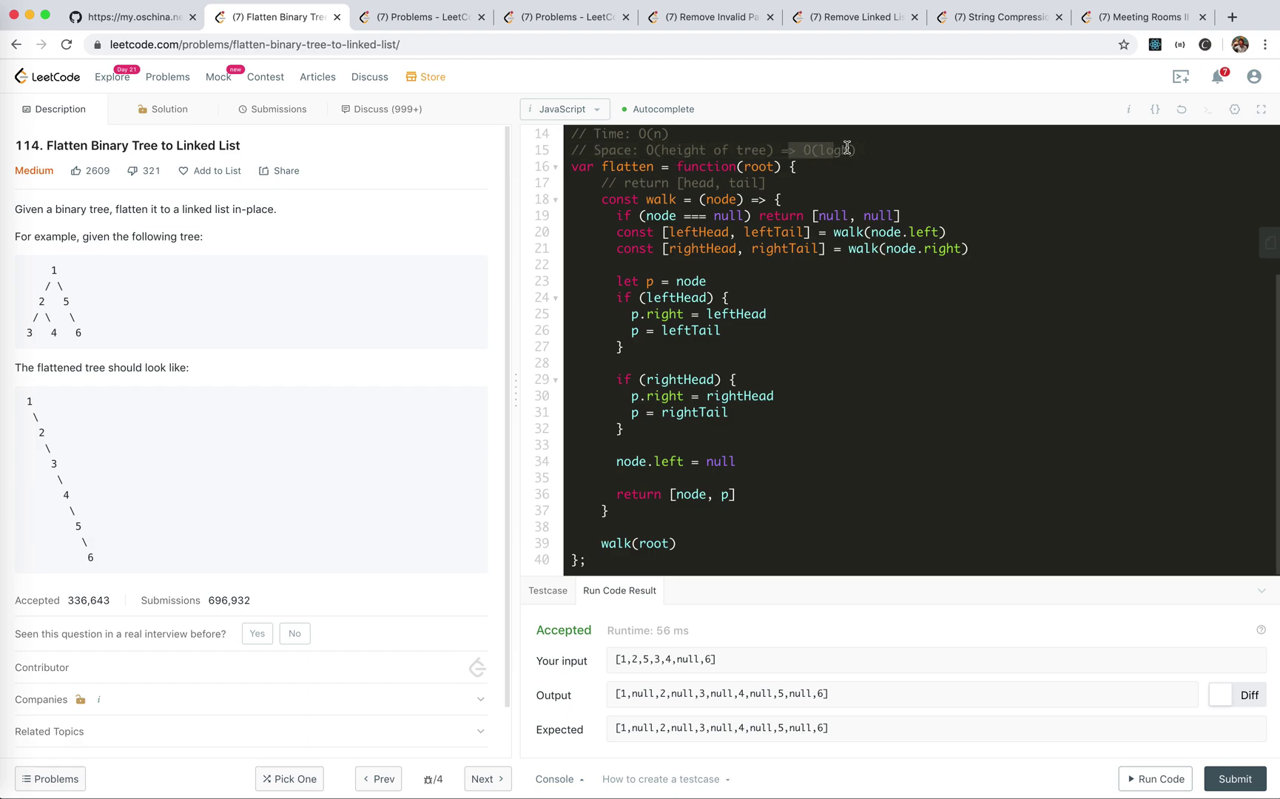
pyautogui.press('BackSpace')
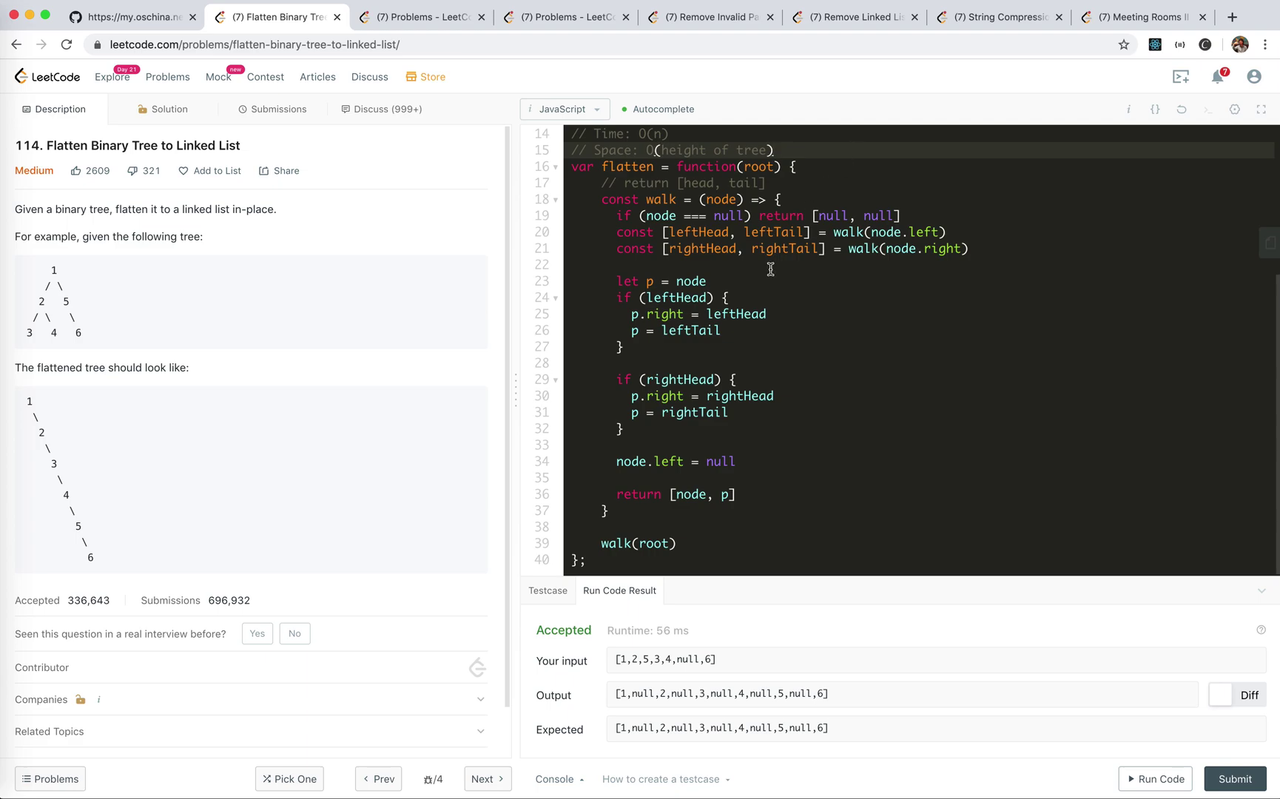
pyautogui.click(609, 562)
pyautogui.press('Up')
pyautogui.press('Up')
pyautogui.press('Up')
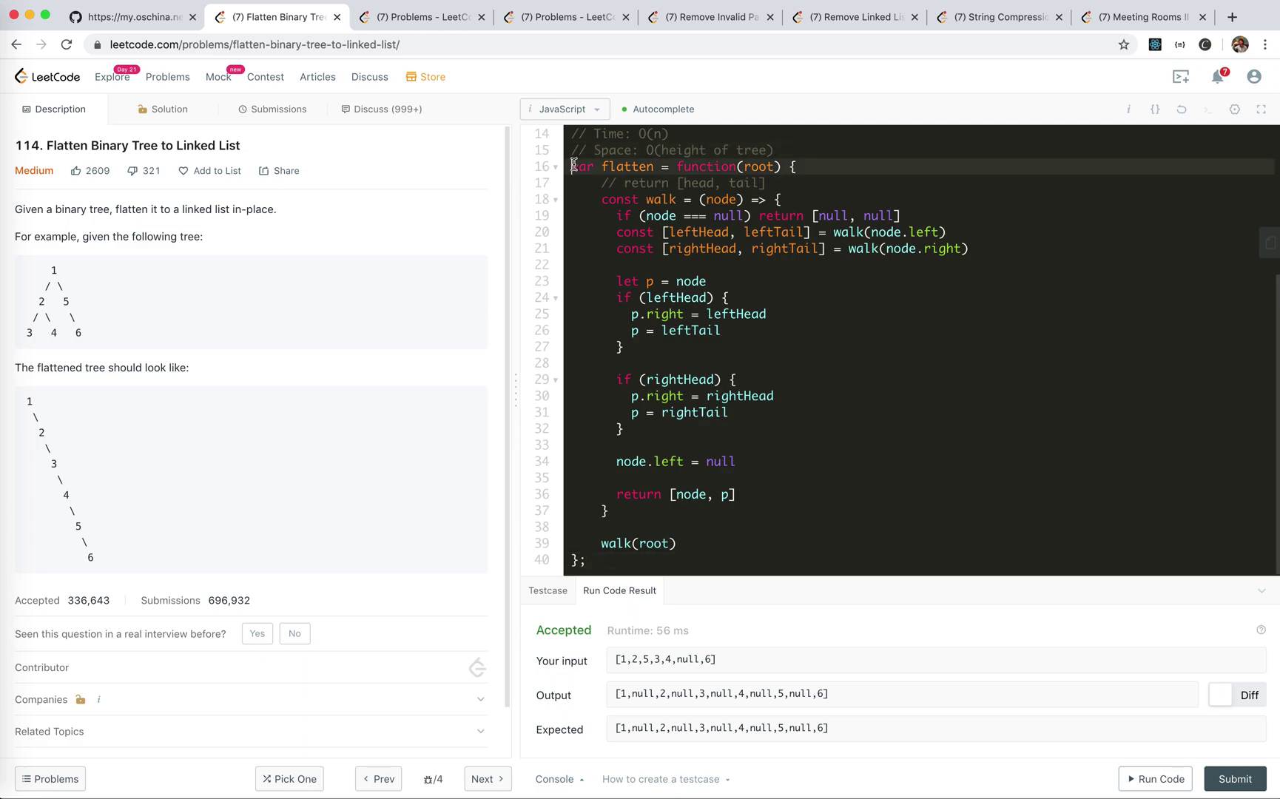
pyautogui.keyDown('shift'); pyautogui.click(622, 559); pyautogui.keyUp('shift')
# Step: Comment out the whole recursive solution with Cmd+/
pyautogui.click(622, 559)
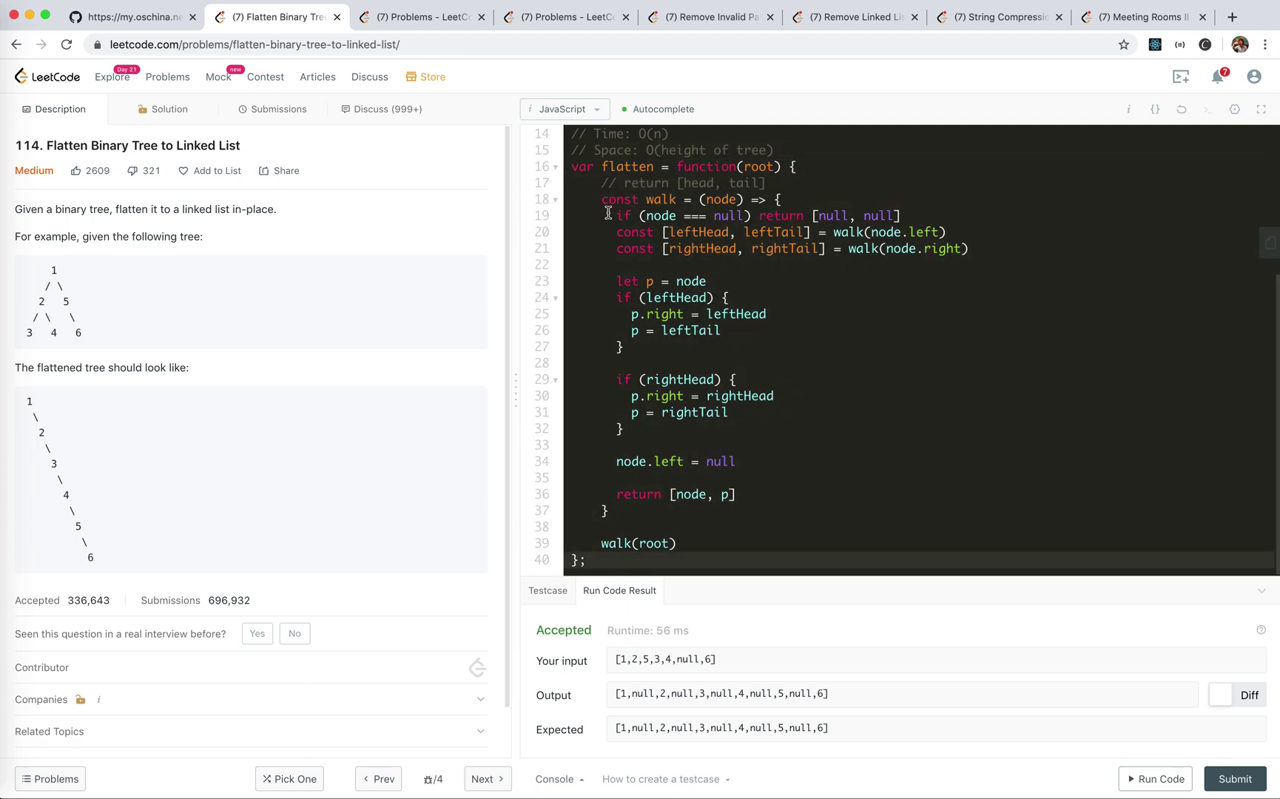
pyautogui.keyDown('shift'); pyautogui.click(570, 170); pyautogui.keyUp('shift')
pyautogui.press('super+slash')
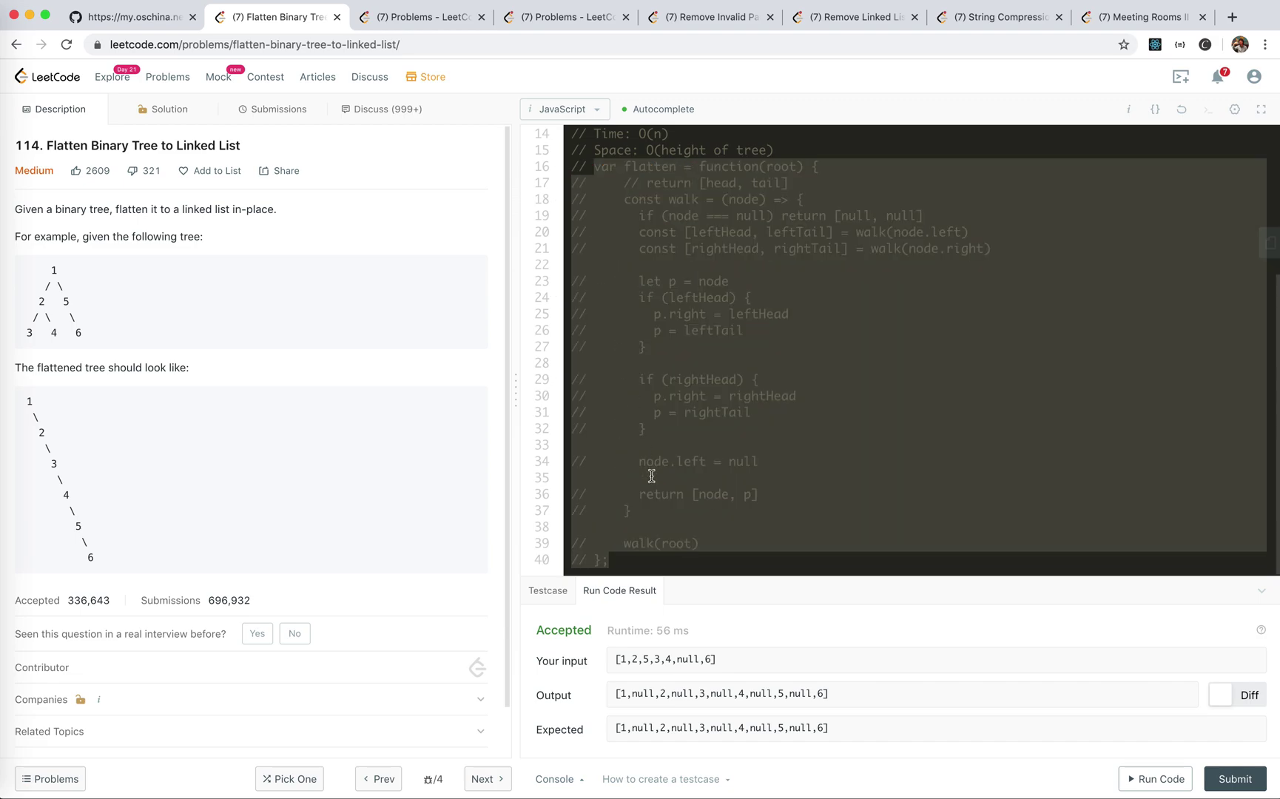
# Step: Paste a new flatten function under an '// iteration' comment and empty its body
pyautogui.click(618, 557)
pyautogui.press('Return')
pyautogui.press('Return')
pyautogui.write('var flatten = function(root) {     // return [head, tail]     const walk = (node) => {       if (node === null) return [null, null]       const [leftHead, leftTail] = walk(node.left)       const [rightHead, rightTail] = walk(node.right)        let p = node       if (leftHead) {         p.right = leftHead         p = leftTail       }        if (rightHead) {         p.right = rightHead         p = rightTail       }        node.left = null        return [node, p]     }      walk(root) };')
pyautogui.scroll(3, 636, 317)
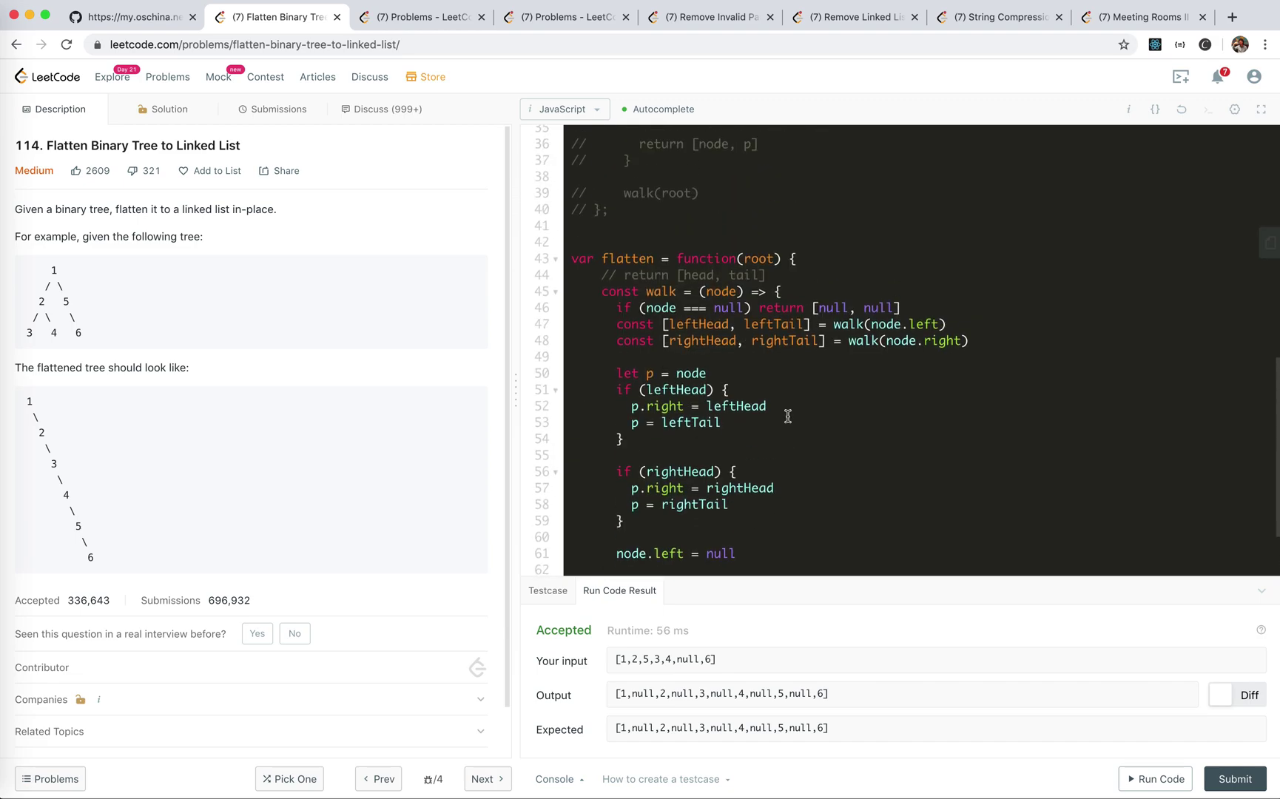
pyautogui.scroll(2, 637, 317)
pyautogui.click(637, 321)
pyautogui.press('Return')
pyautogui.write('// it')
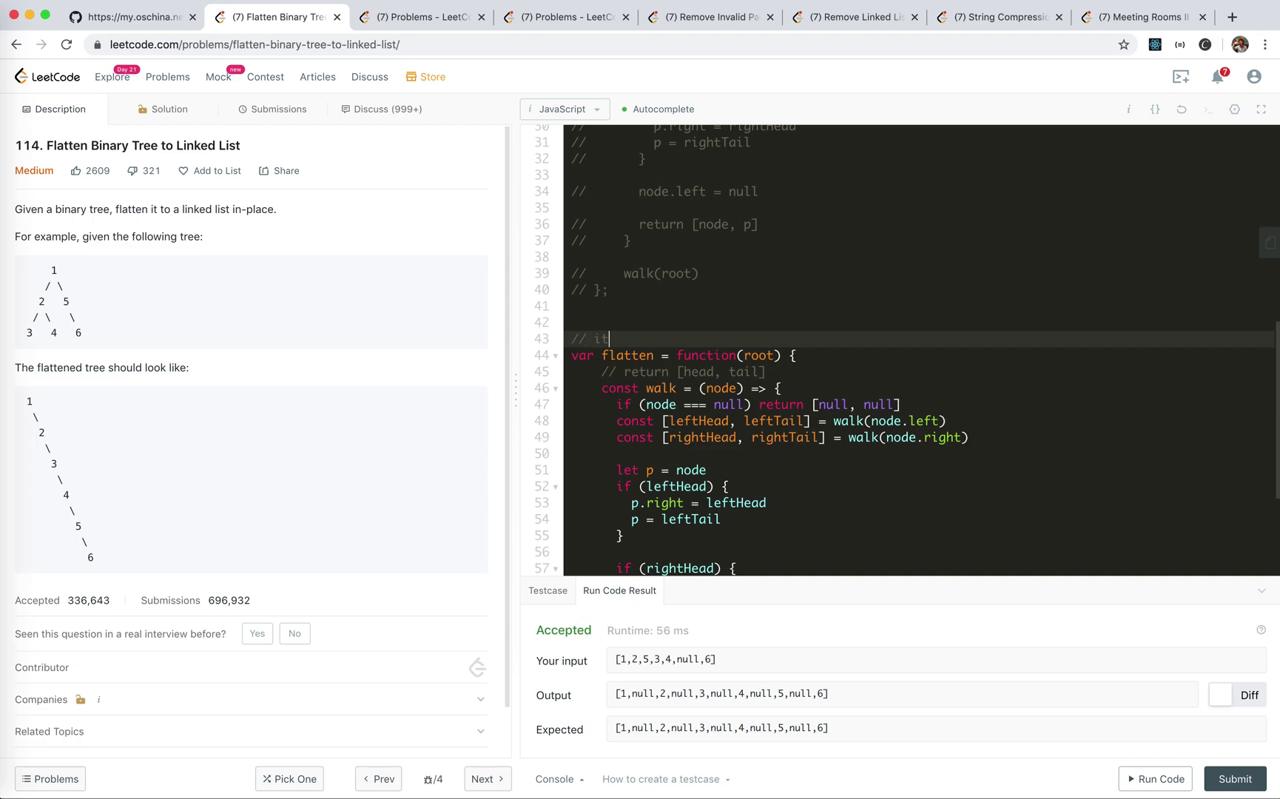
pyautogui.write('eration')
pyautogui.moveTo(600, 372); pyautogui.dragTo(685, 557)
pyautogui.press('BackSpace')
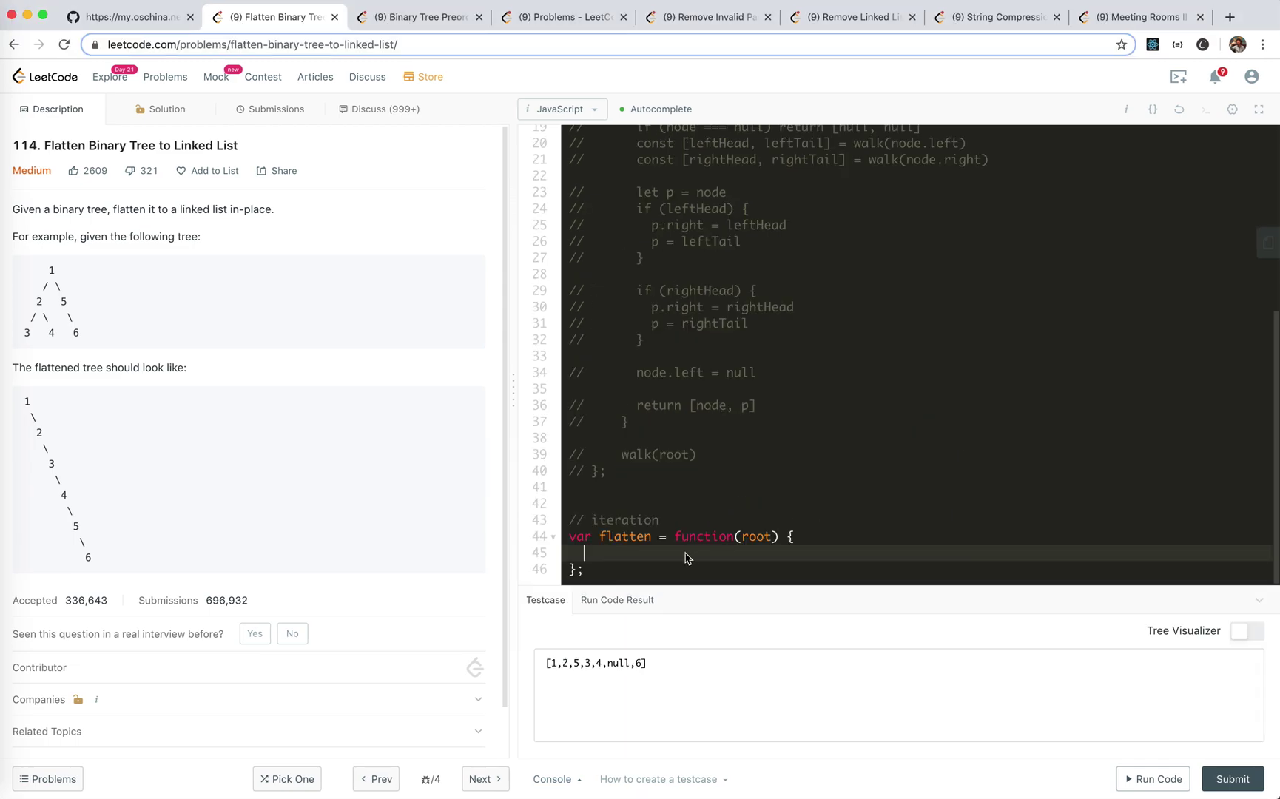
pyautogui.click(628, 568)
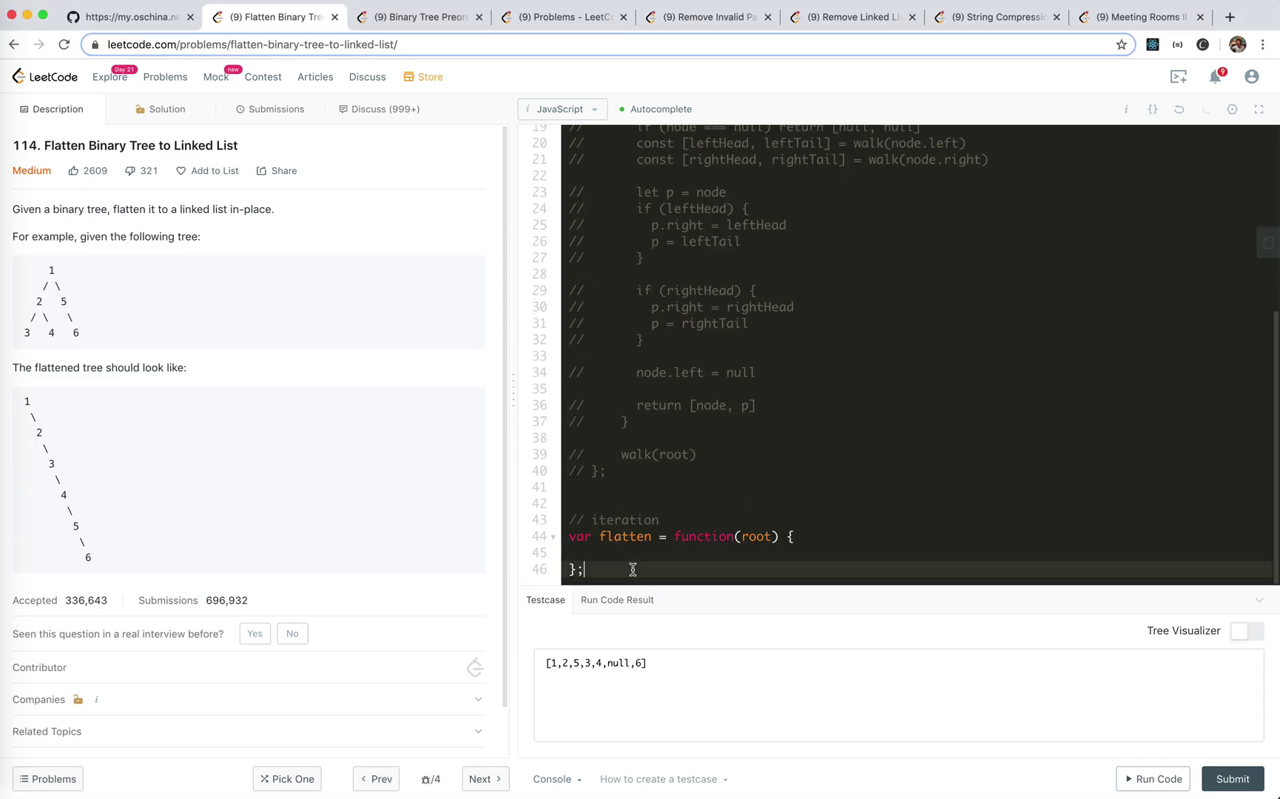
pyautogui.press('Return')
pyautogui.press('Return')
pyautogui.press('Return')
pyautogui.press('Return')
pyautogui.press('Return')
pyautogui.press('Return')
pyautogui.press('Return')
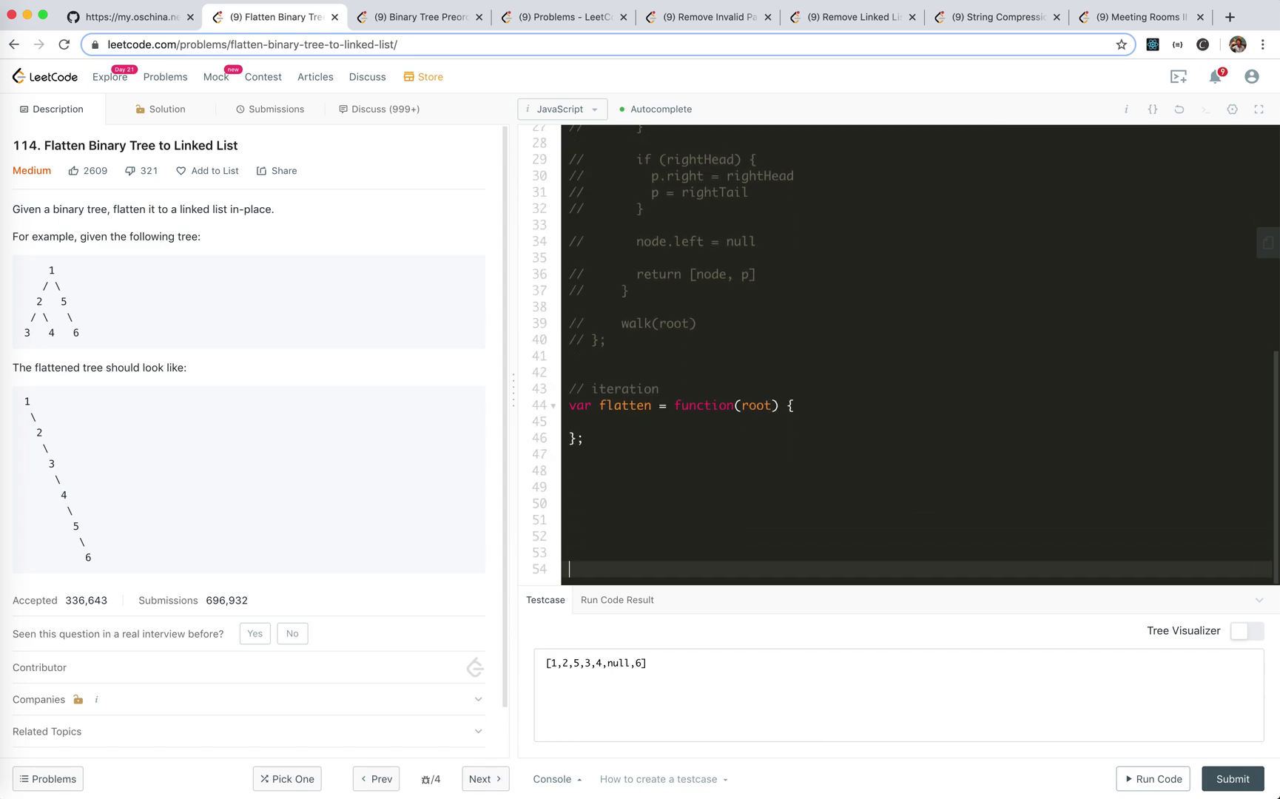
# Step: Add an 'if (root === null) return' guard and 'const stack = [root]' to the iterative flatten
pyautogui.press('Up')
pyautogui.press('Up')
pyautogui.press('Up')
pyautogui.press('Up')
pyautogui.press('Up')
pyautogui.press('Up')
pyautogui.press('Up')
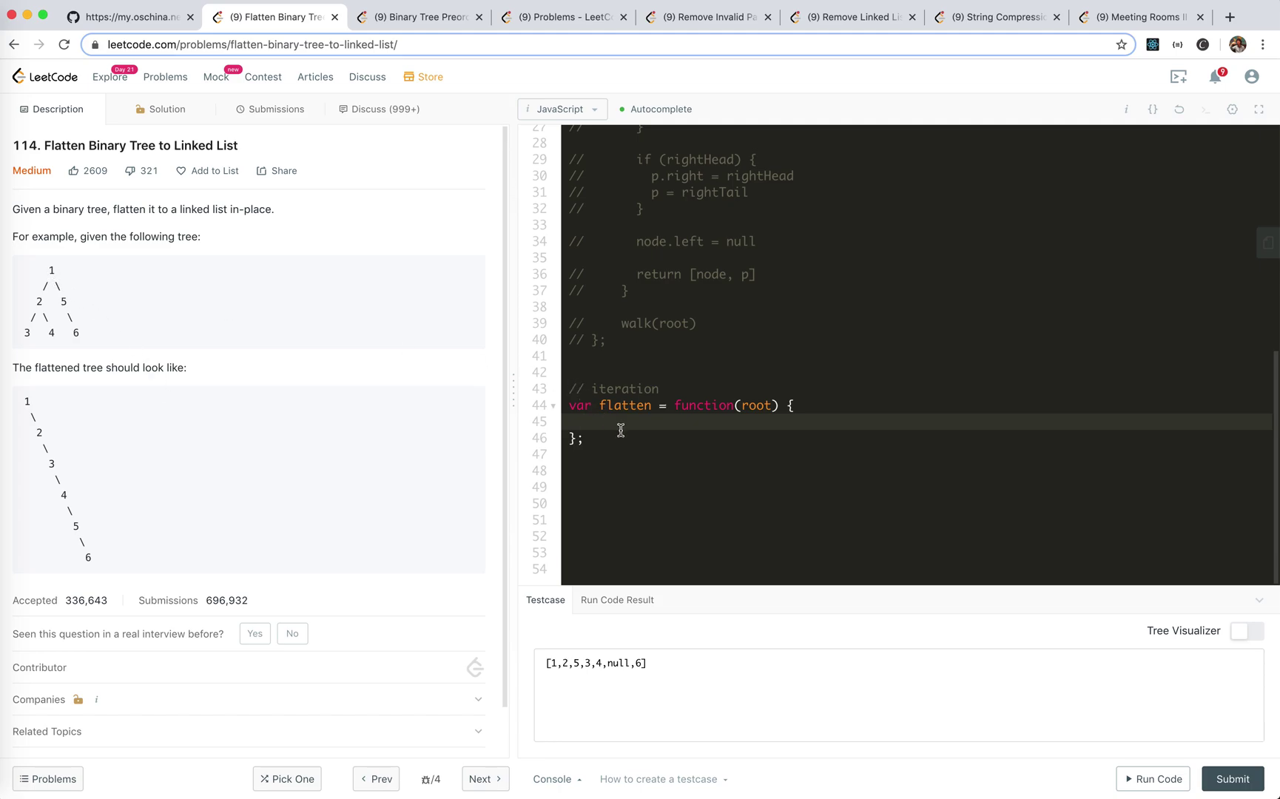
pyautogui.write('con')
pyautogui.write('st stack = ')
pyautogui.write('[')
pyautogui.write('root')
pyautogui.press('Up')
pyautogui.press('End')
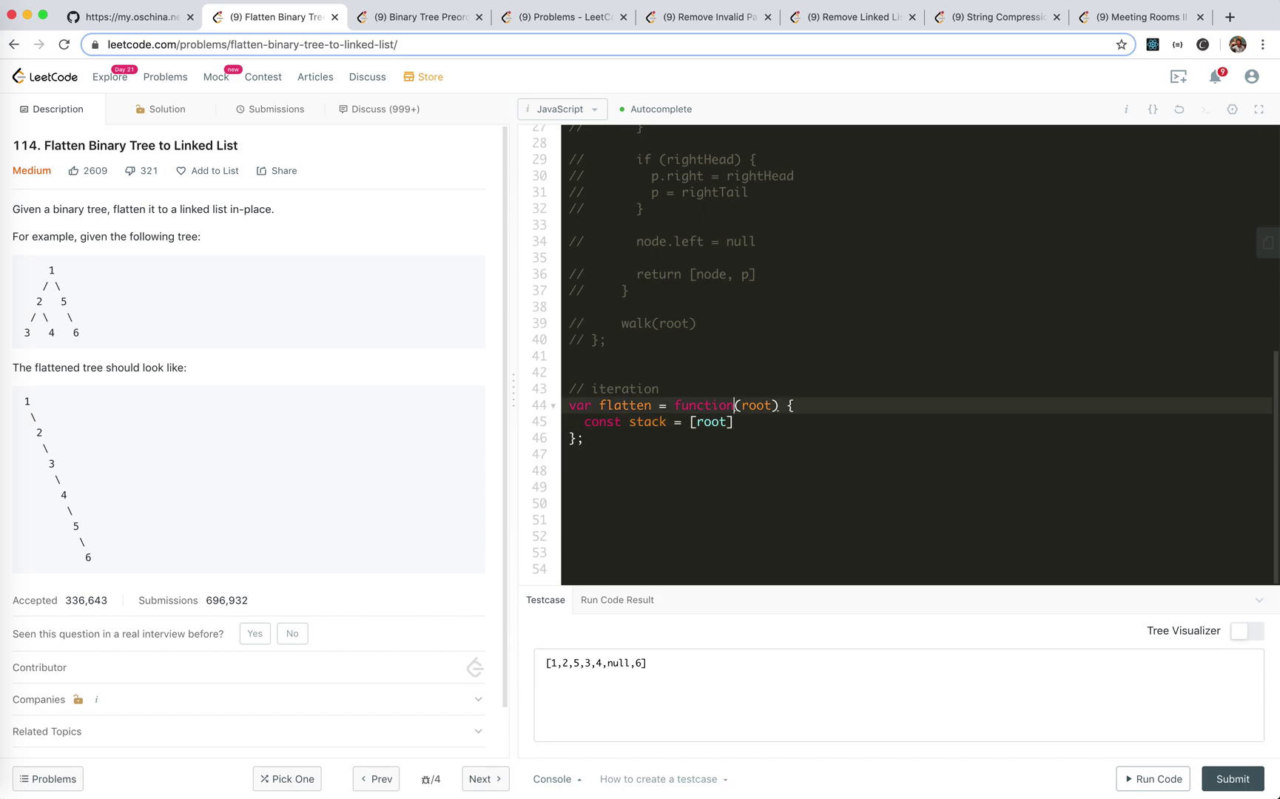
pyautogui.press('Return')
pyautogui.write('if (root =')
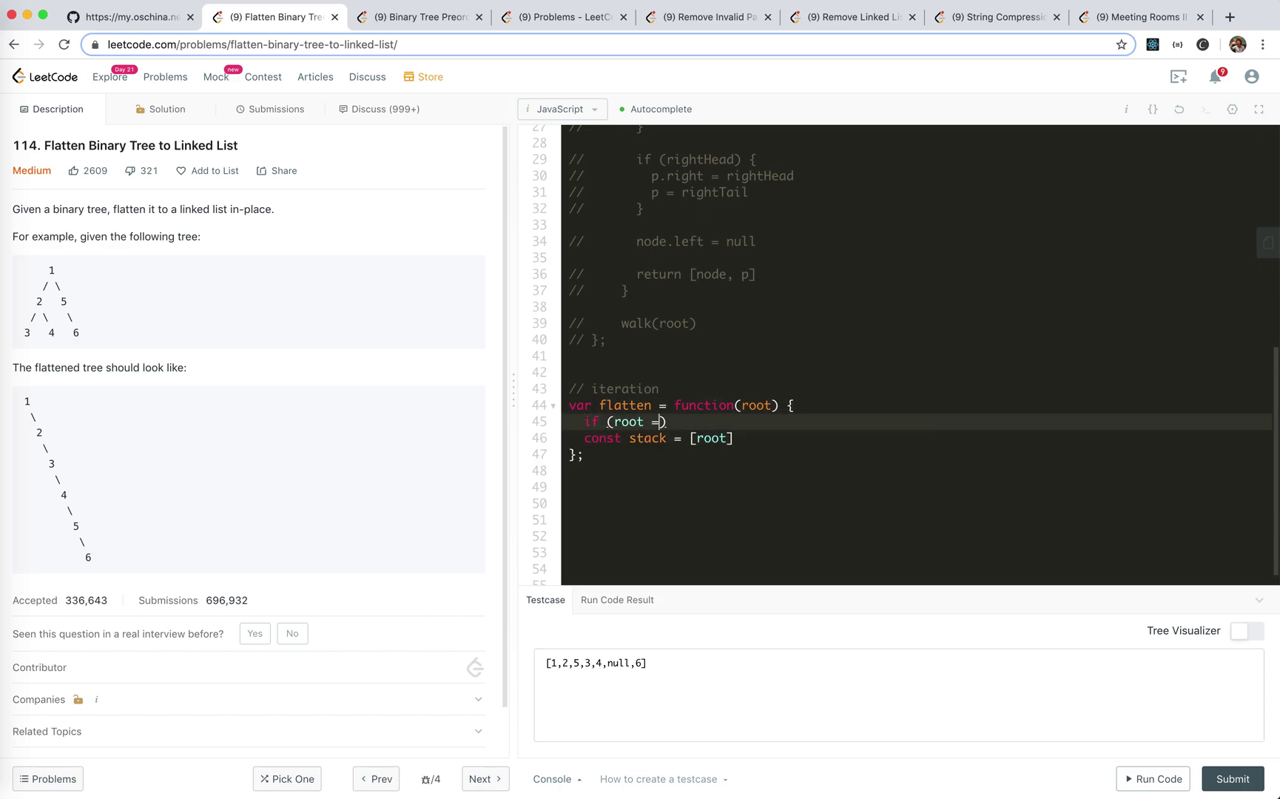
pyautogui.write('== nu')
pyautogui.write('ll) return')
pyautogui.press('Return')
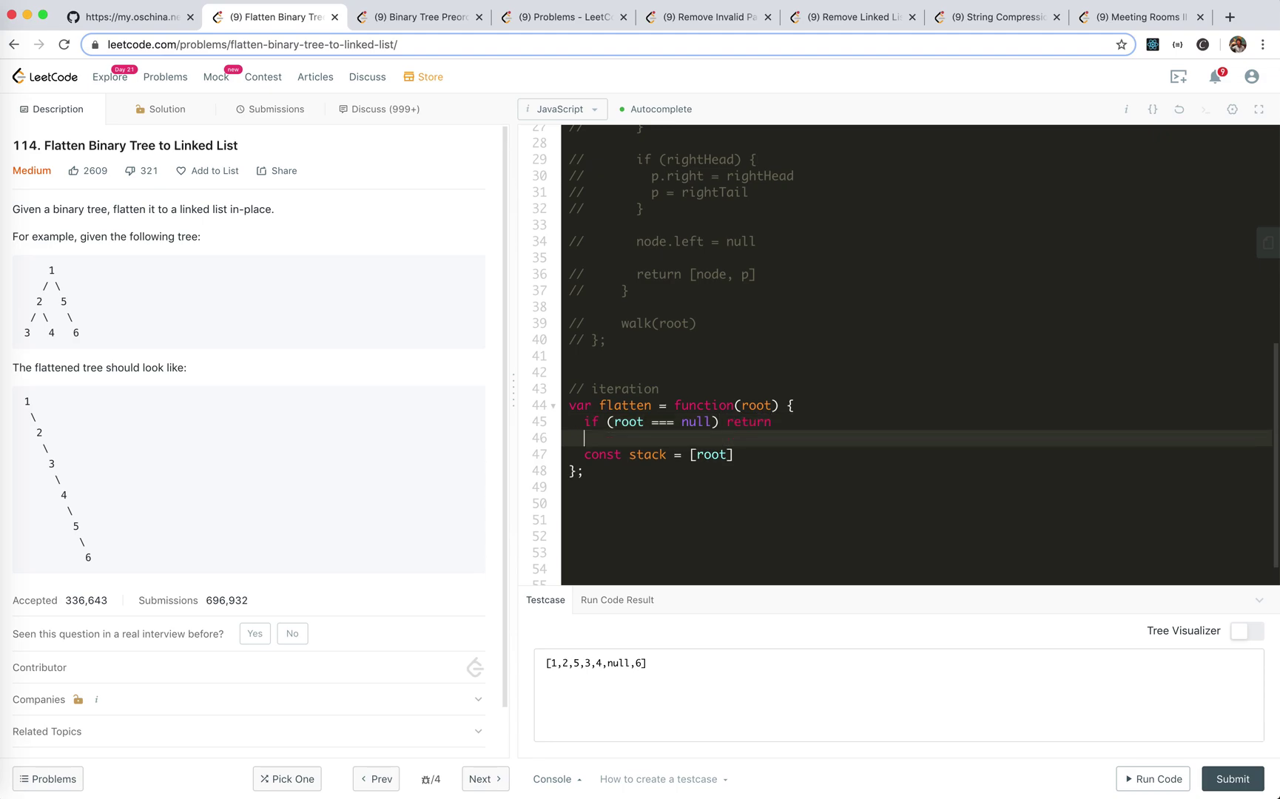
pyautogui.press('Down')
pyautogui.press('Return')
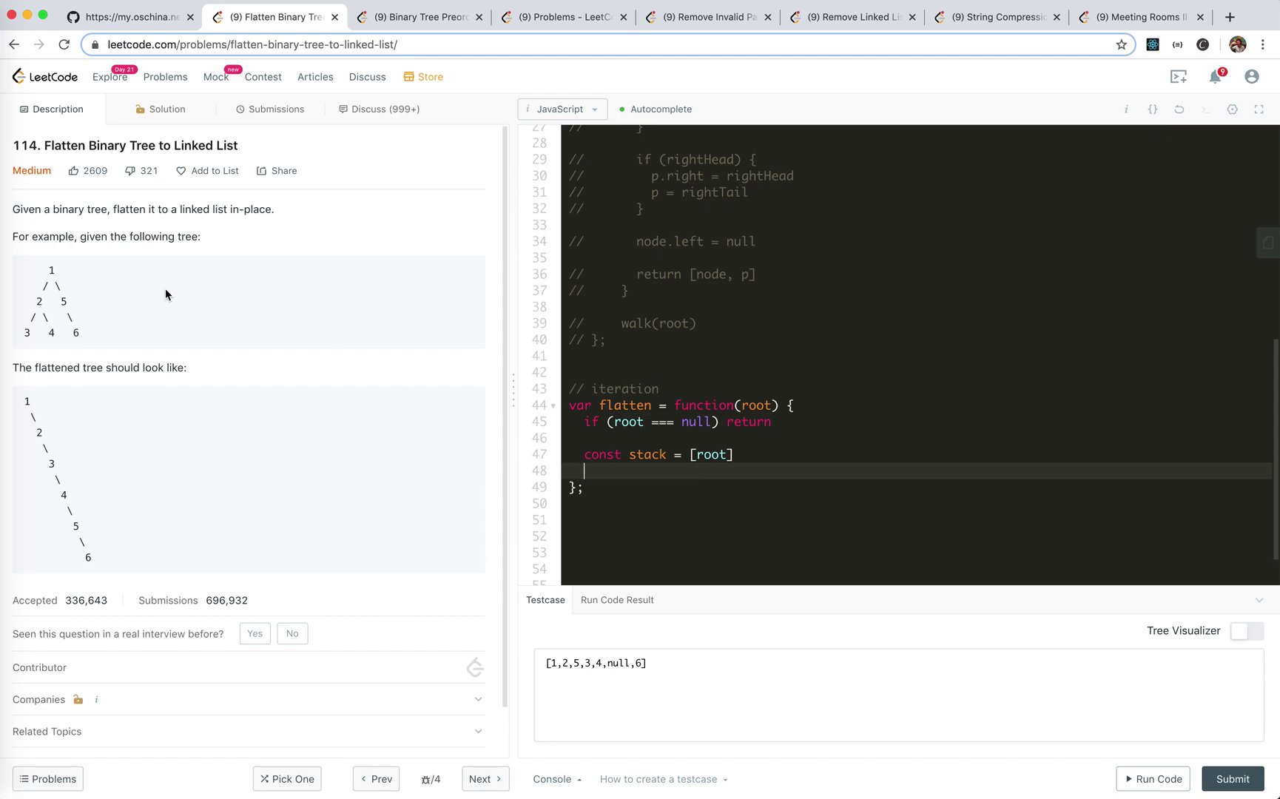
pyautogui.click(50, 270)
pyautogui.doubleClick(39, 302)
pyautogui.moveTo(39, 301); pyautogui.dragTo(28, 300)
pyautogui.doubleClick(39, 302)
pyautogui.click(65, 313)
pyautogui.moveTo(26, 405); pyautogui.dragTo(132, 576)
pyautogui.click(132, 577)
pyautogui.moveTo(25, 399); pyautogui.dragTo(128, 570)
pyautogui.click(636, 468)
pyautogui.write('let tail = ')
pyautogui.write('new')
pyautogui.write(' TreeNode(')
pyautogui.write('n0')
# Step: Fix the dummy tail declaration and open a while loop that pops the top node
pyautogui.press('Left')
pyautogui.press('BackSpace')
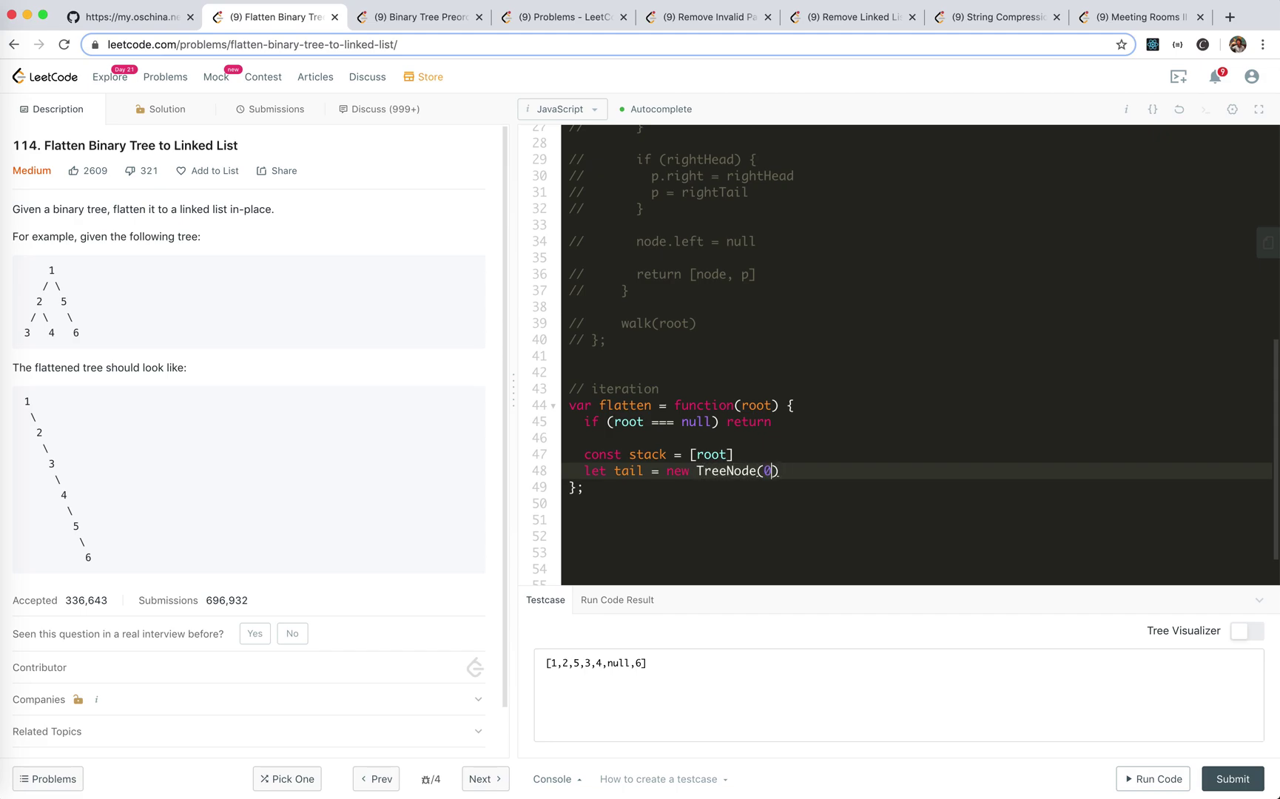
pyautogui.press('Right')
pyautogui.press('Return')
pyautogui.press('Return')
pyautogui.write('while (sta')
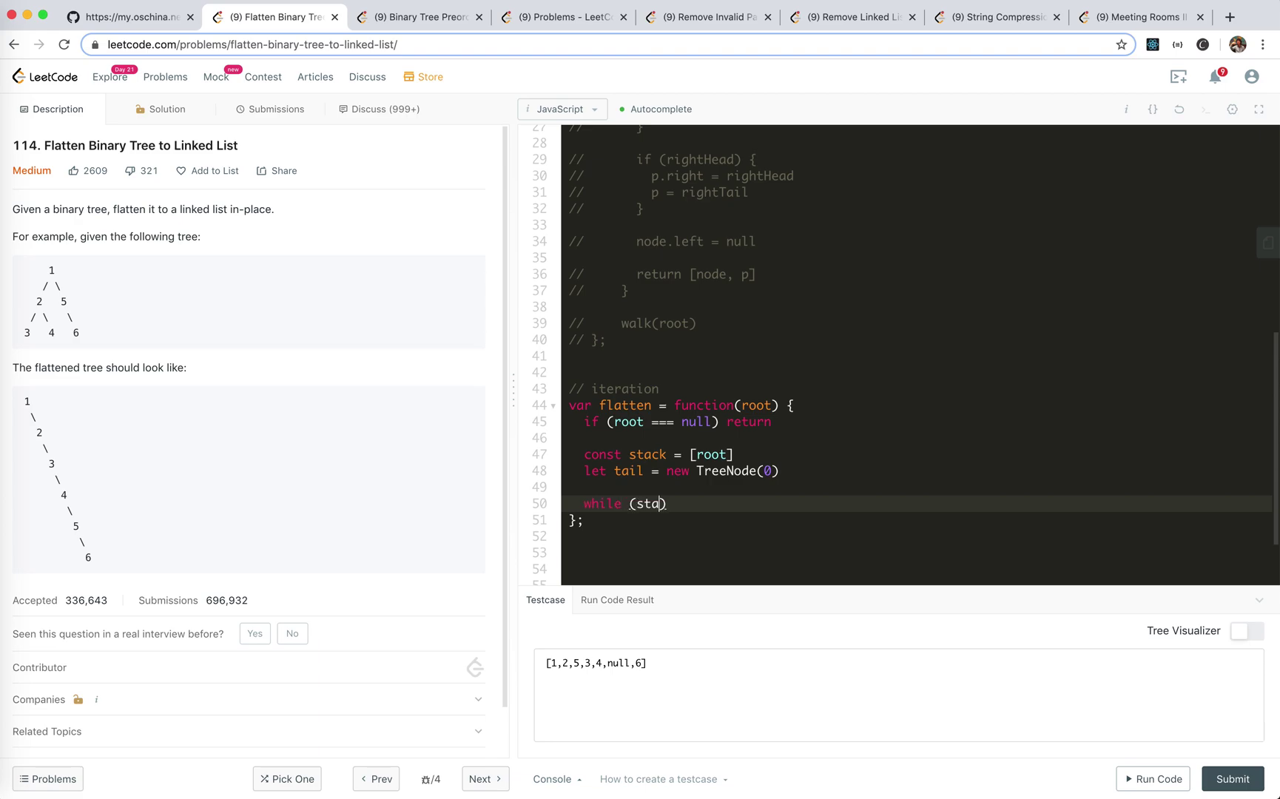
pyautogui.write('ck.length > 0')
pyautogui.press('Right')
pyautogui.write('{')
pyautogui.press('Return')
pyautogui.write('cons')
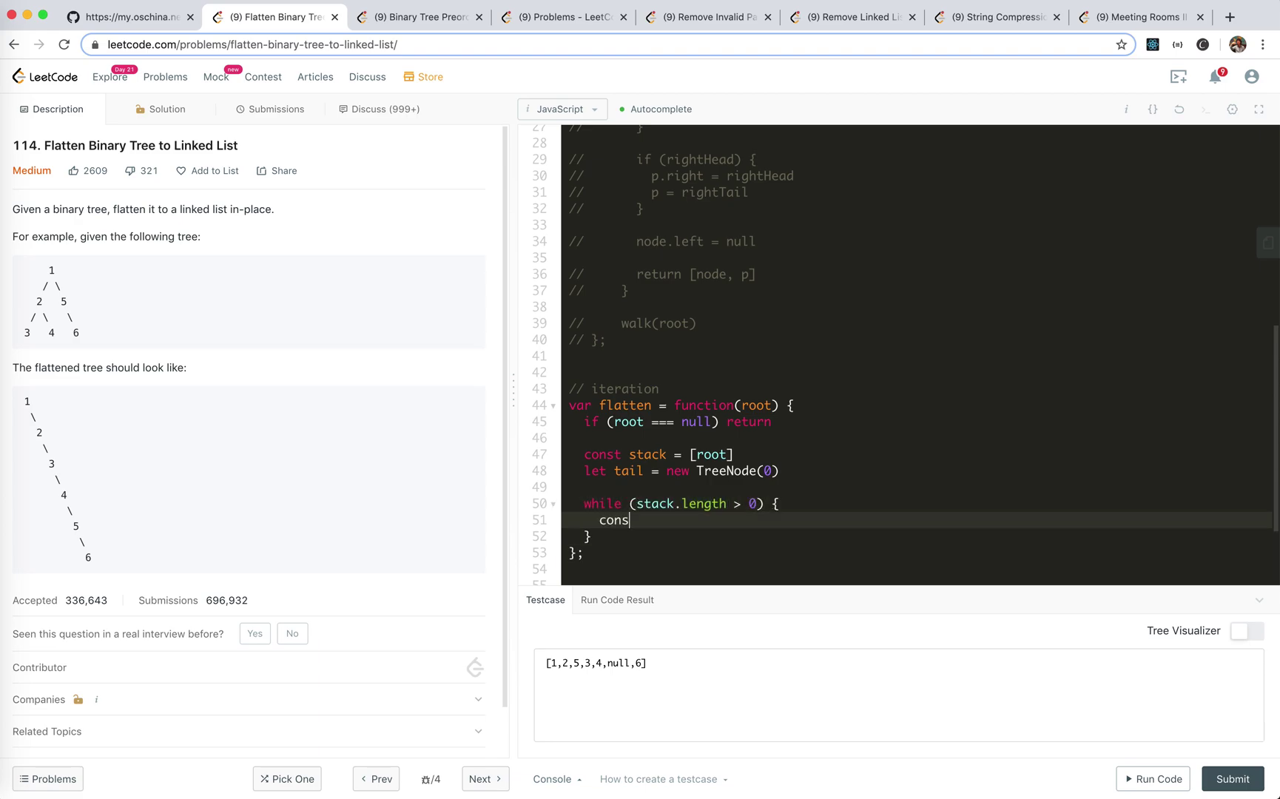
pyautogui.write('t top = sta')
pyautogui.write('ck.pop()')
pyautogui.press('Return')
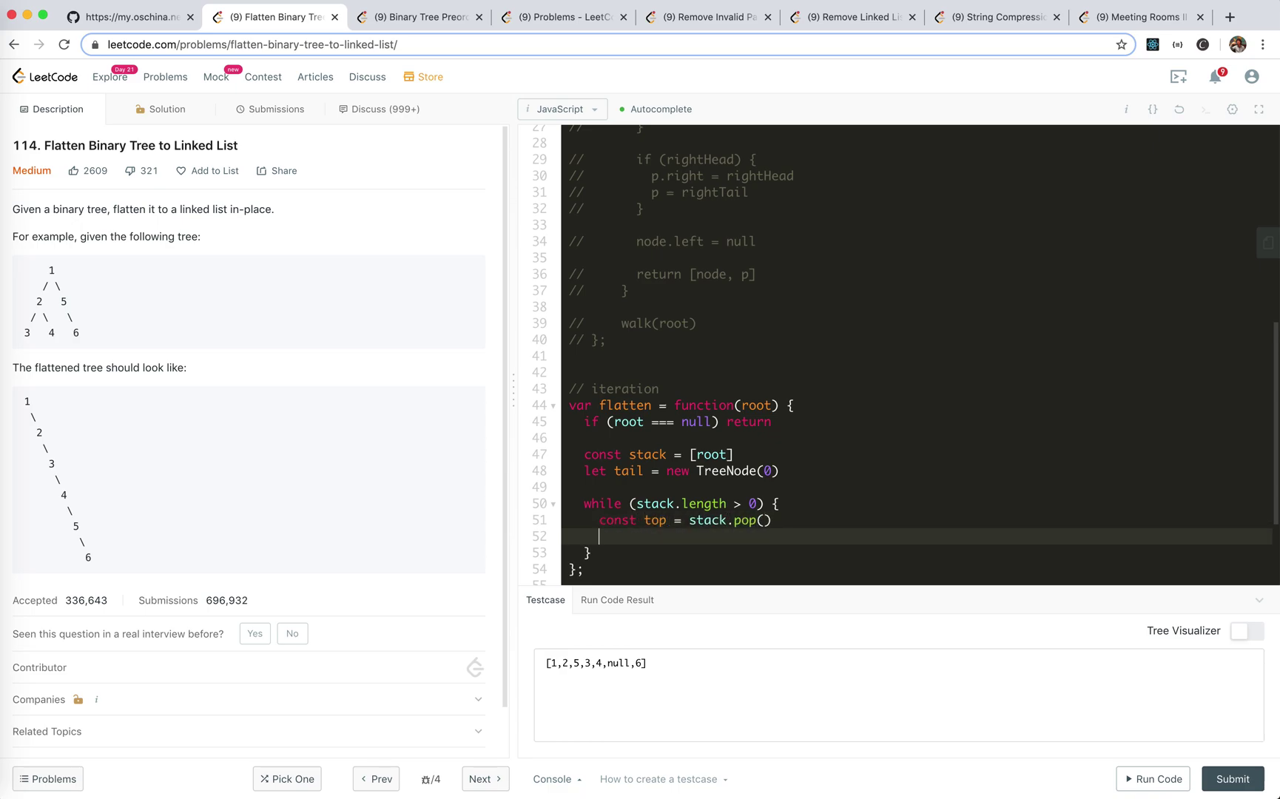
pyautogui.press('Return')
# Step: Push the popped node's right and left children onto the stack when present
pyautogui.press('Up')
pyautogui.write('top')
pyautogui.press('BackSpace')
pyautogui.press('BackSpace')
pyautogui.press('BackSpace')
pyautogui.write('stack')
pyautogui.write('.push(top.righ')
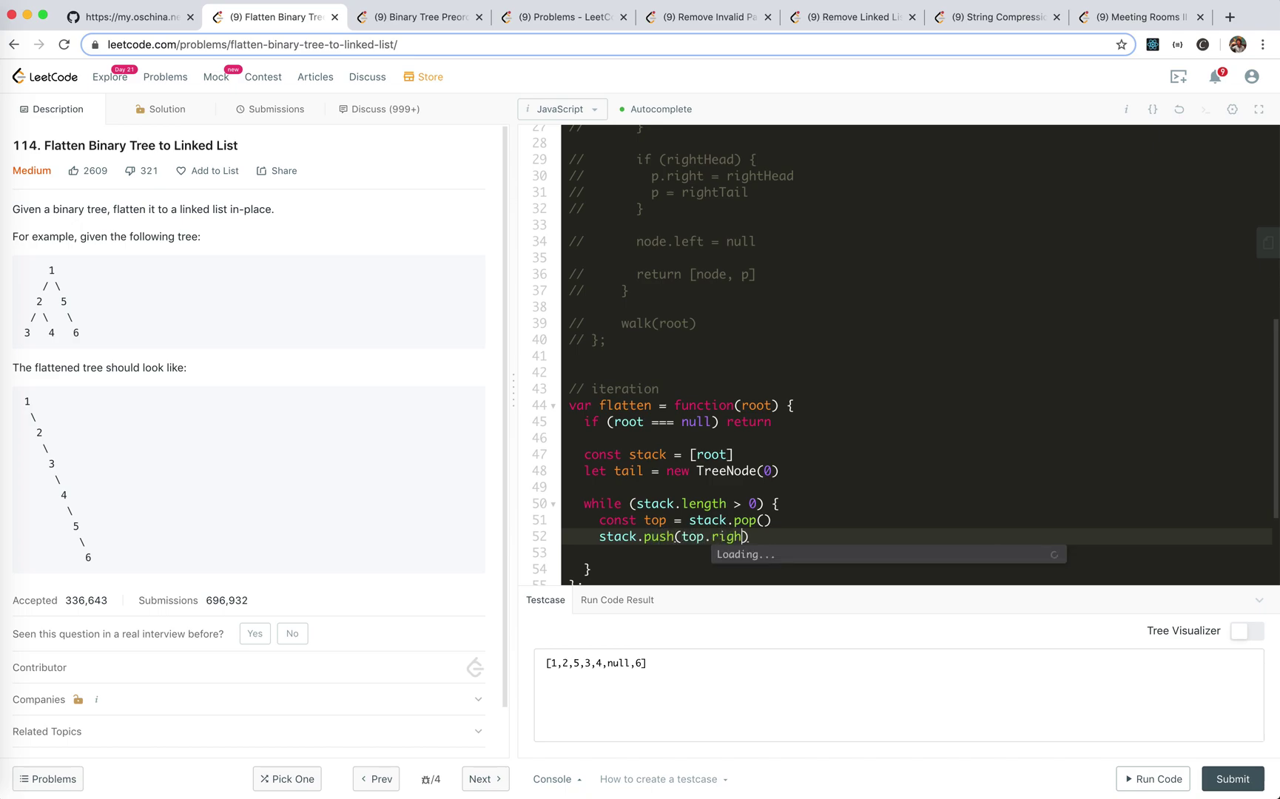
pyautogui.write('t')
pyautogui.press('super+Left')
pyautogui.write('if (top')
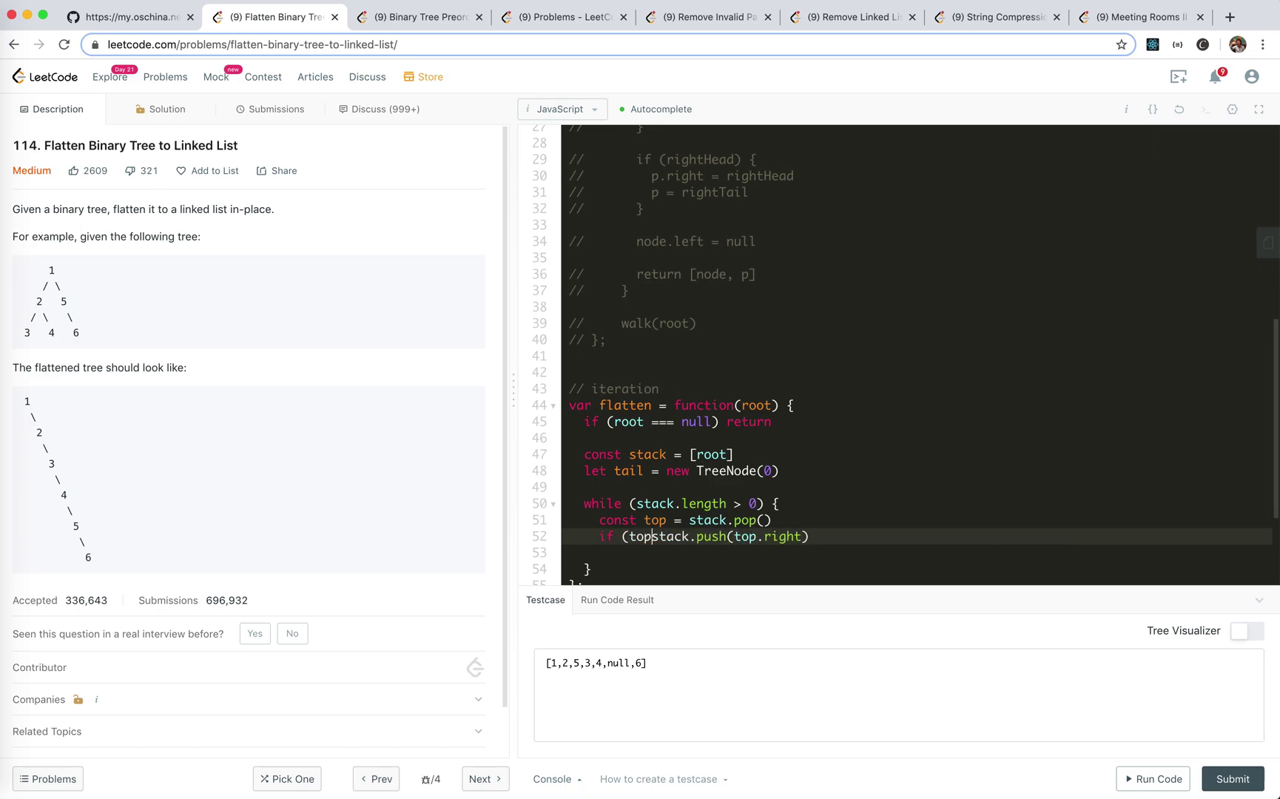
pyautogui.write('.right)')
pyautogui.press('super+Right')
pyautogui.press('Return')
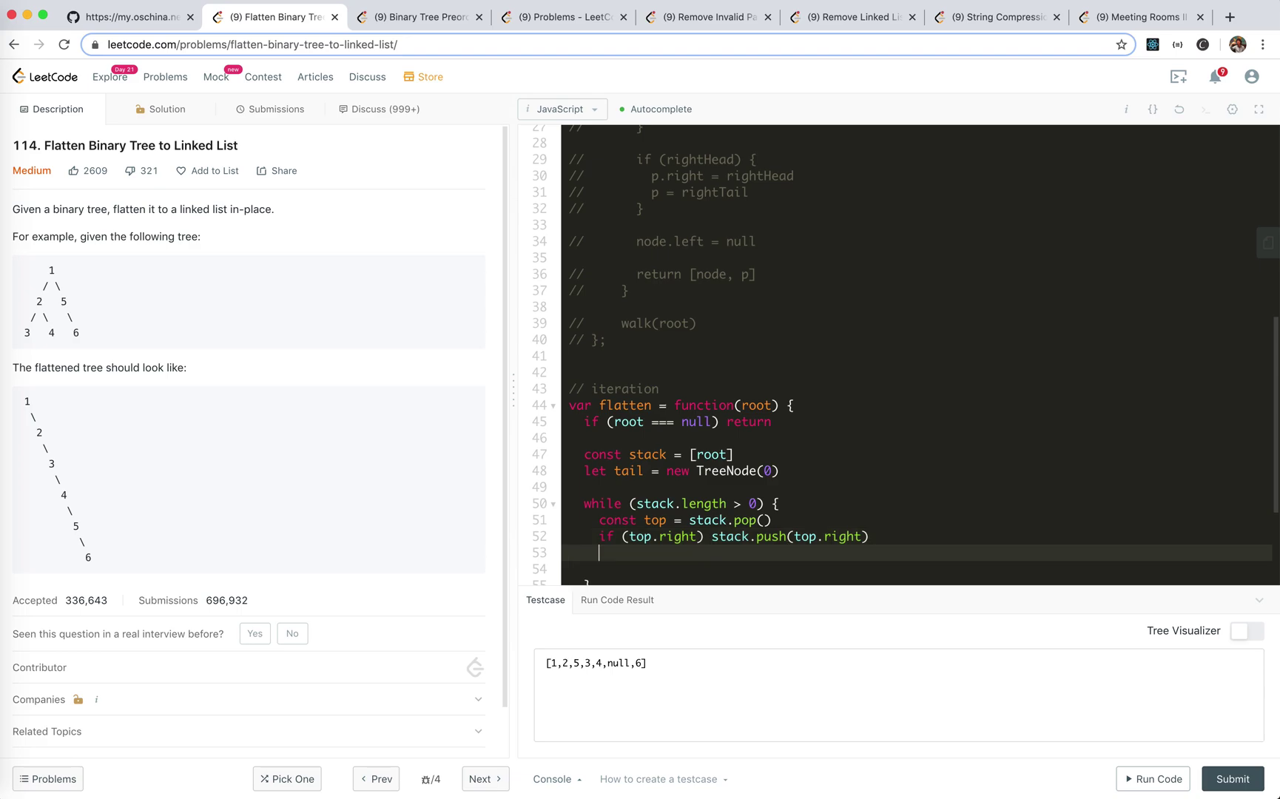
pyautogui.write('if 9to')
pyautogui.press('BackSpace')
pyautogui.write('(t')
pyautogui.write('op.left')
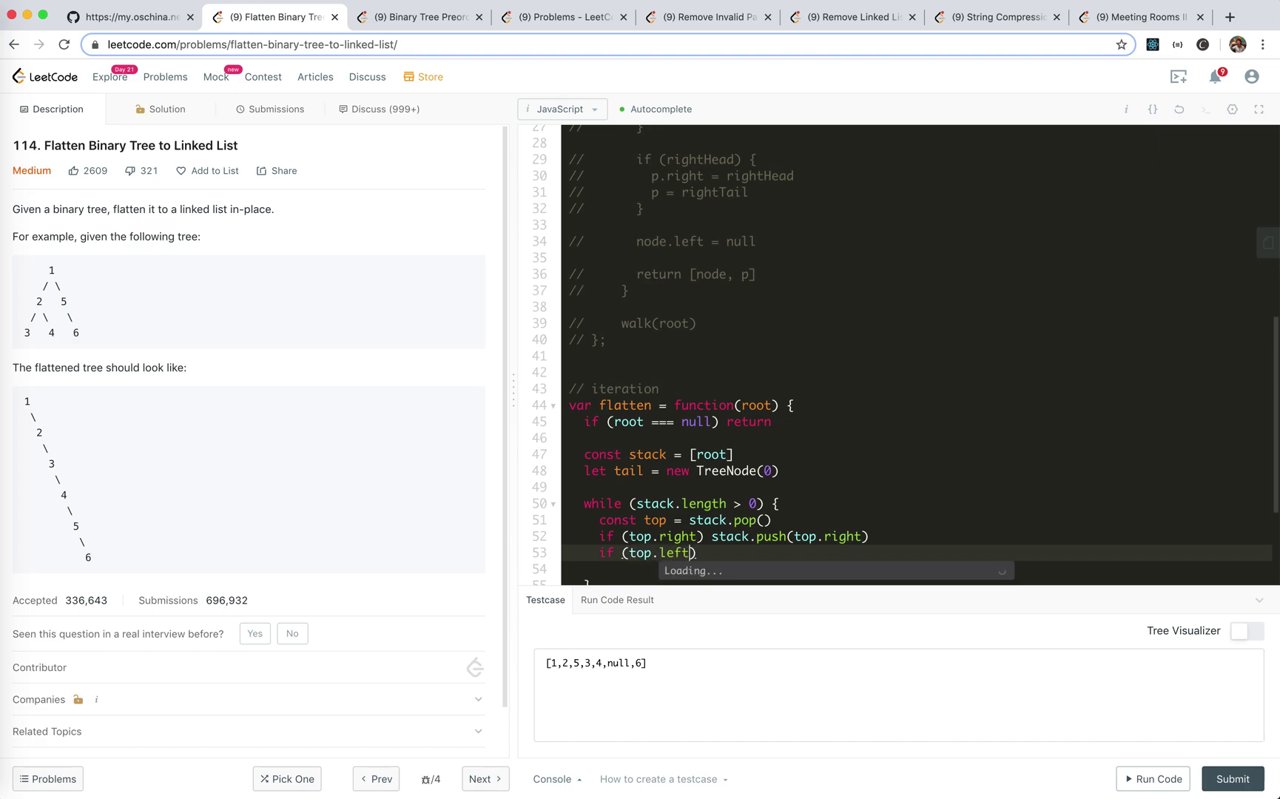
pyautogui.write(') stac')
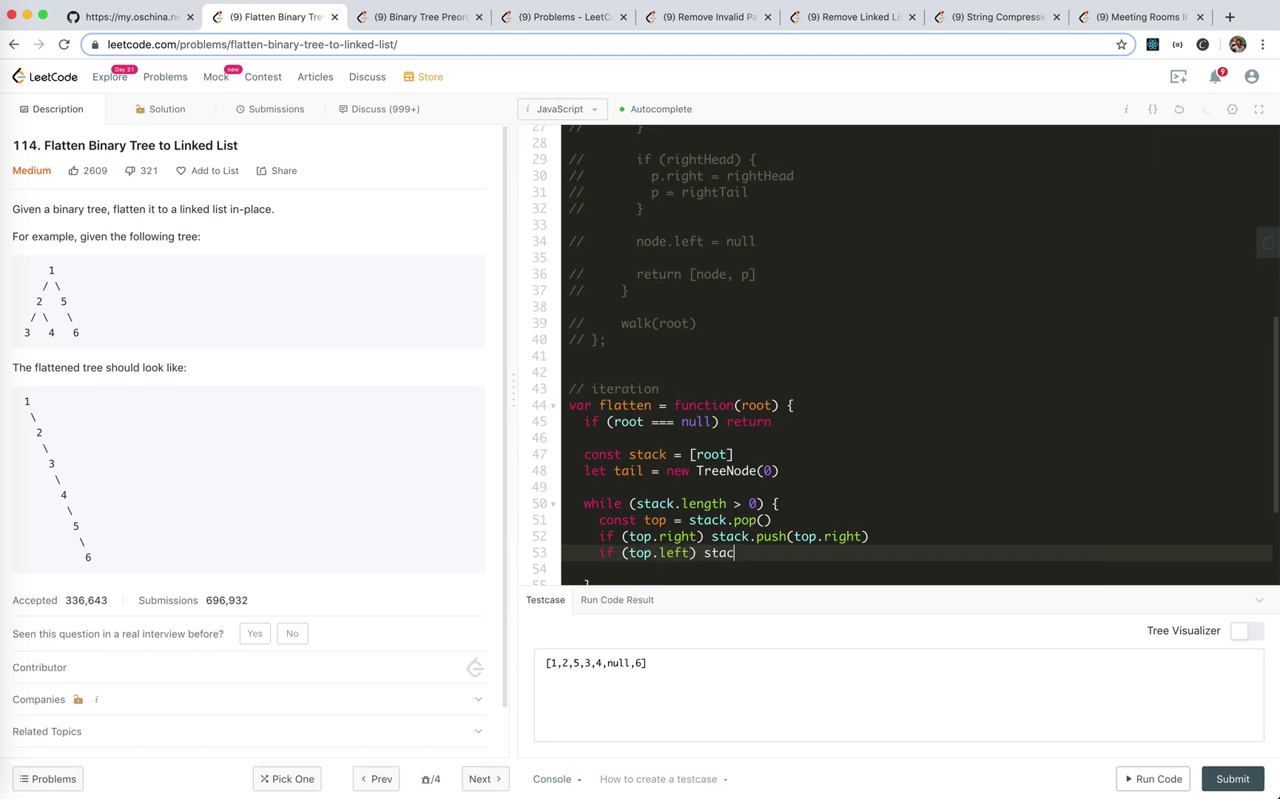
pyautogui.write('k.push(top.')
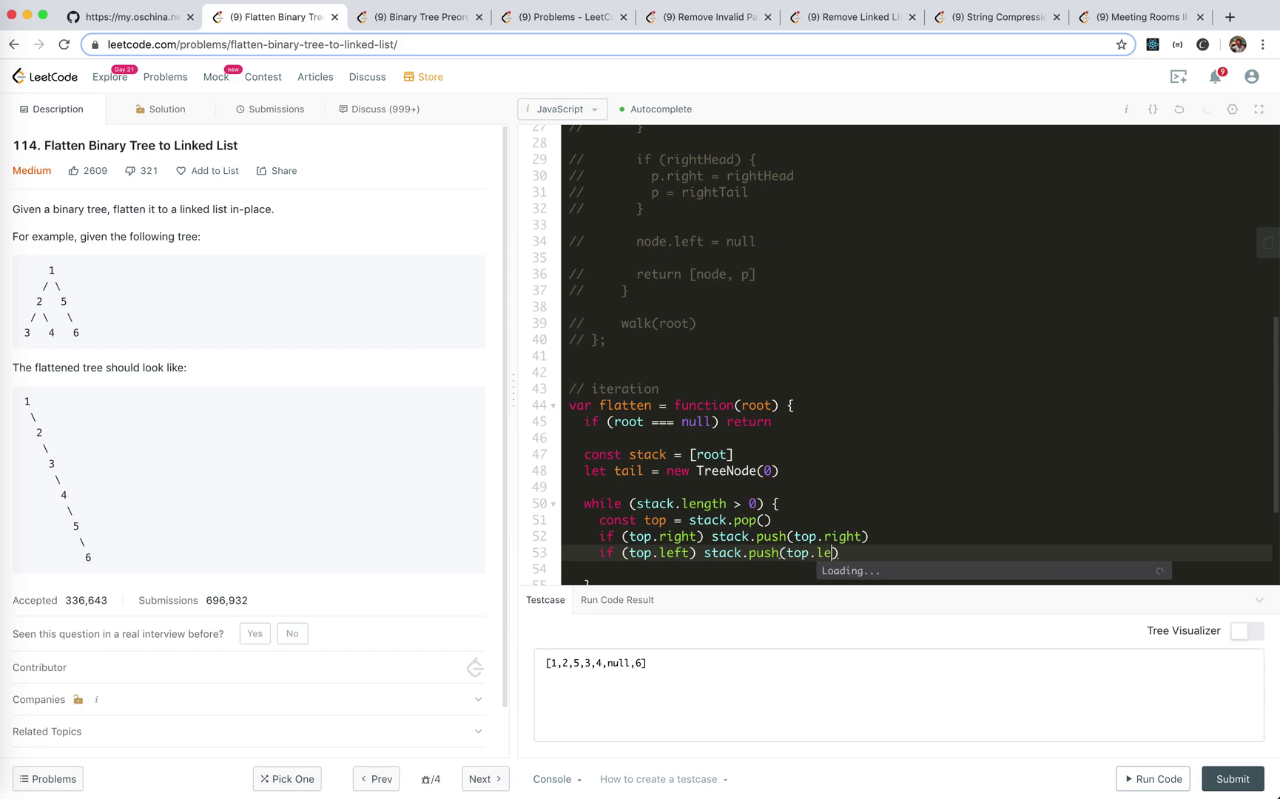
pyautogui.write('left)')
pyautogui.press('Return')
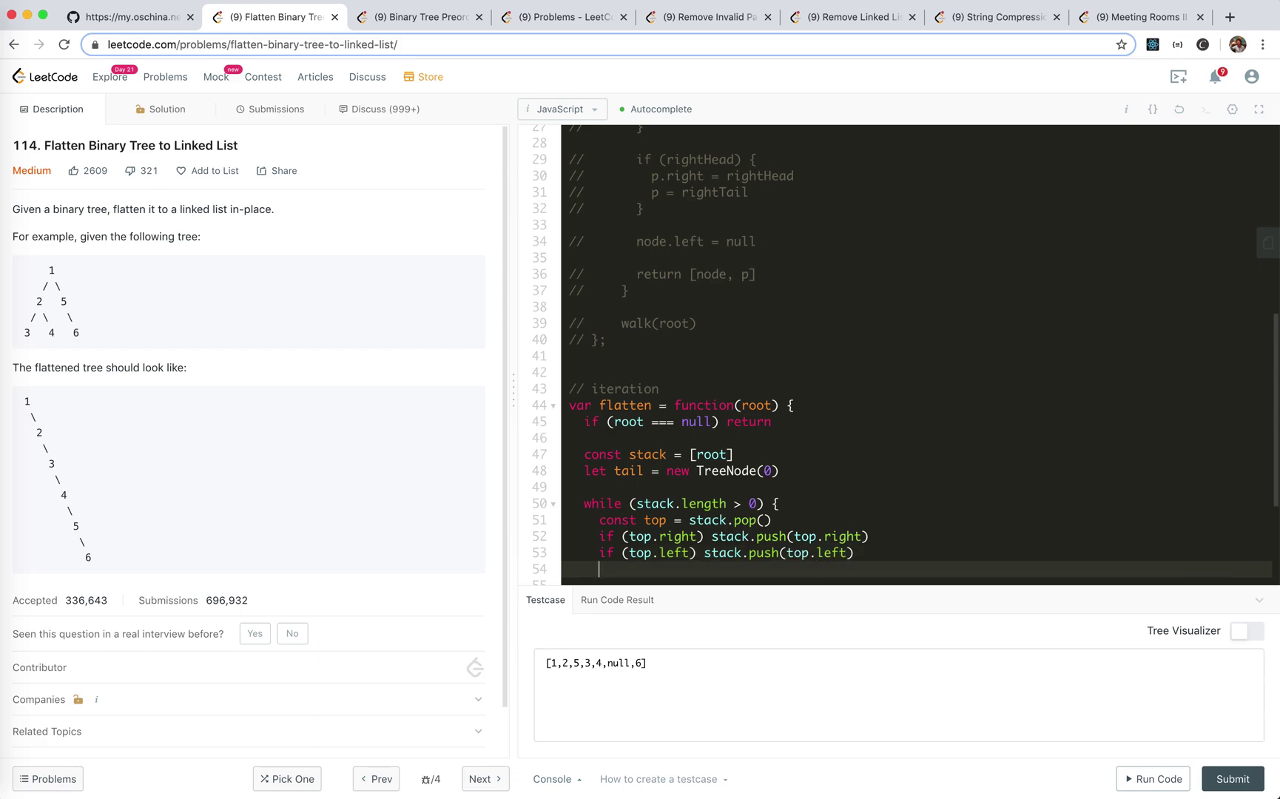
pyautogui.scroll(-3, 770, 533)
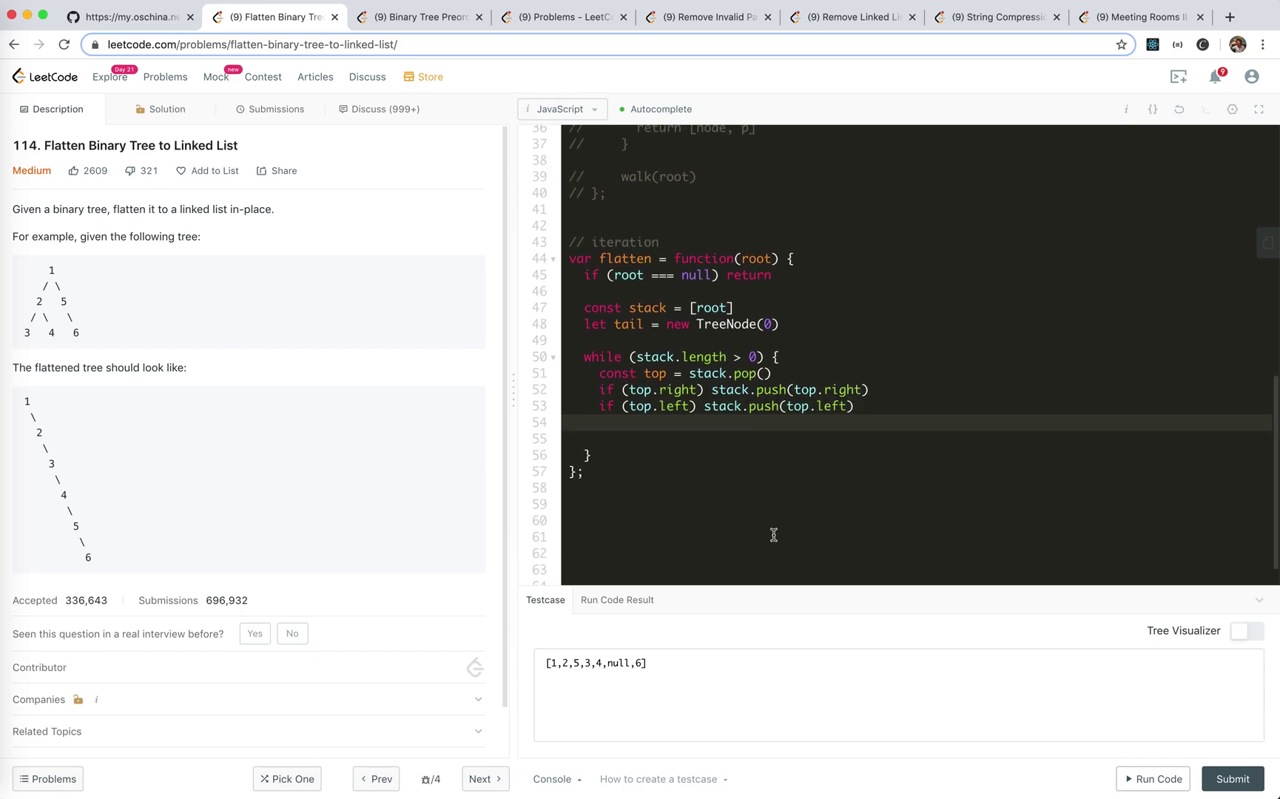
pyautogui.click(83, 317)
pyautogui.moveTo(599, 389); pyautogui.dragTo(703, 416)
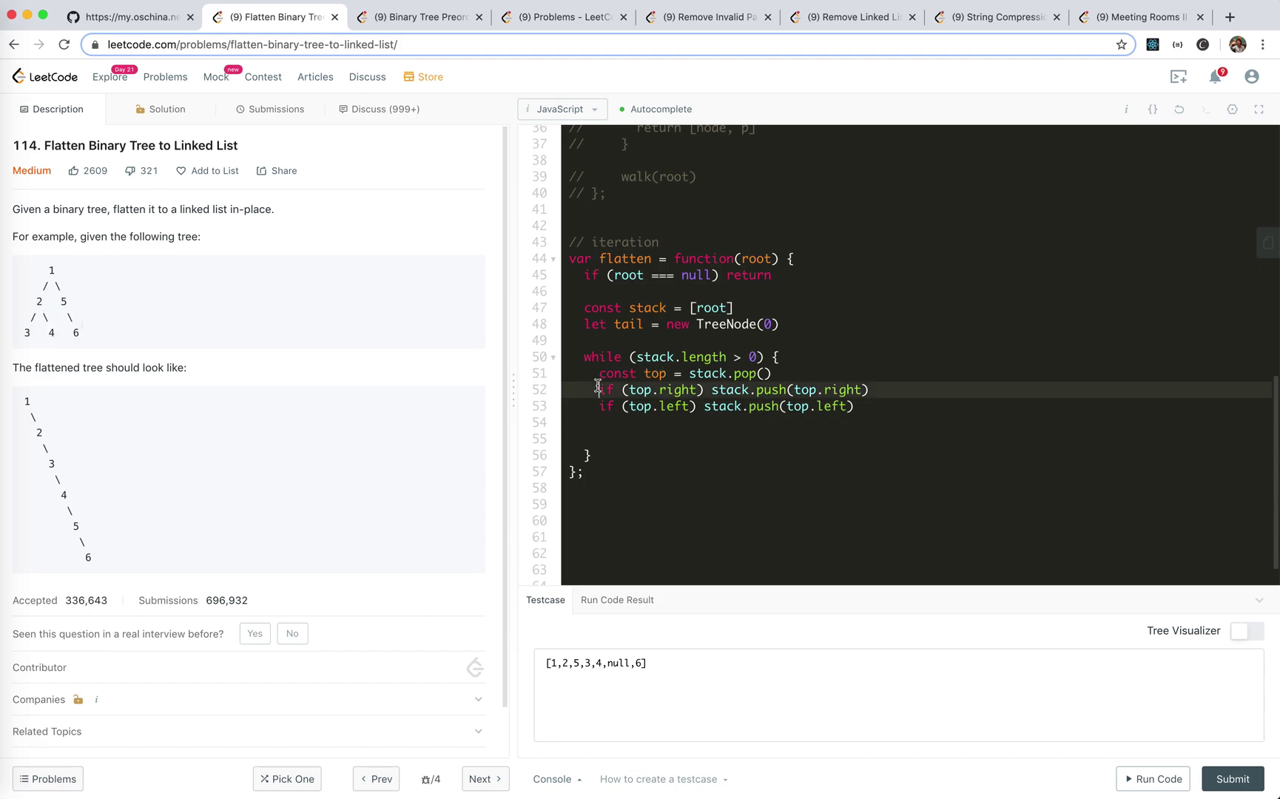
pyautogui.click(703, 417)
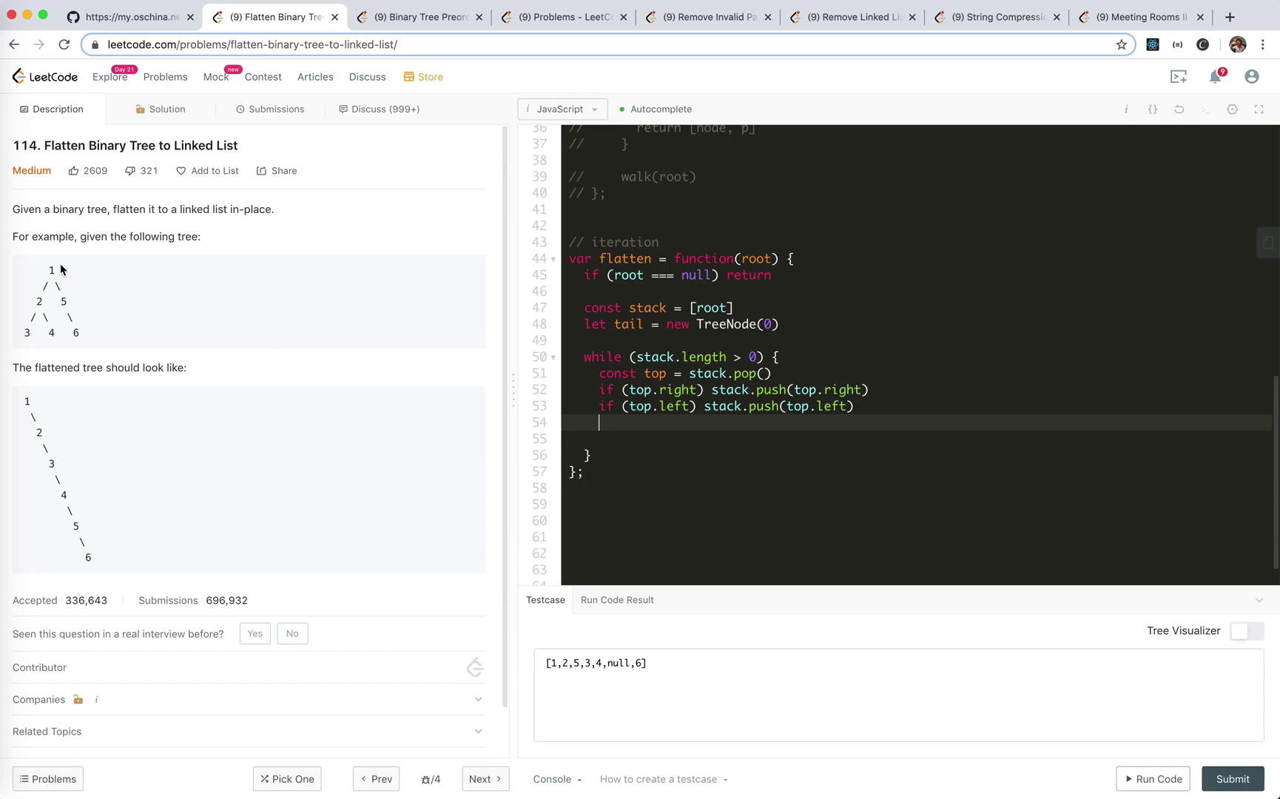
# Step: Add tail.right = top, tail.left = null and tail = top inside the loop
pyautogui.click(647, 431)
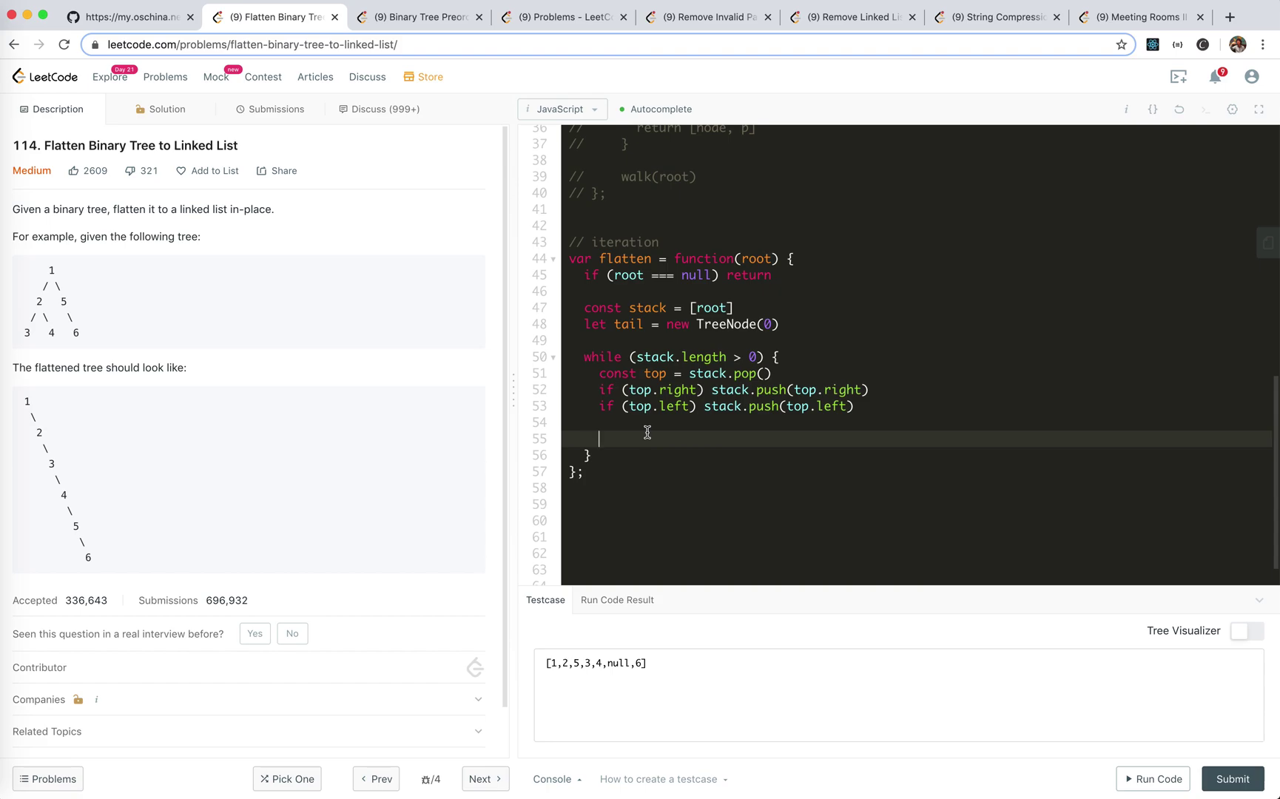
pyautogui.write('ta')
pyautogui.write('il.right')
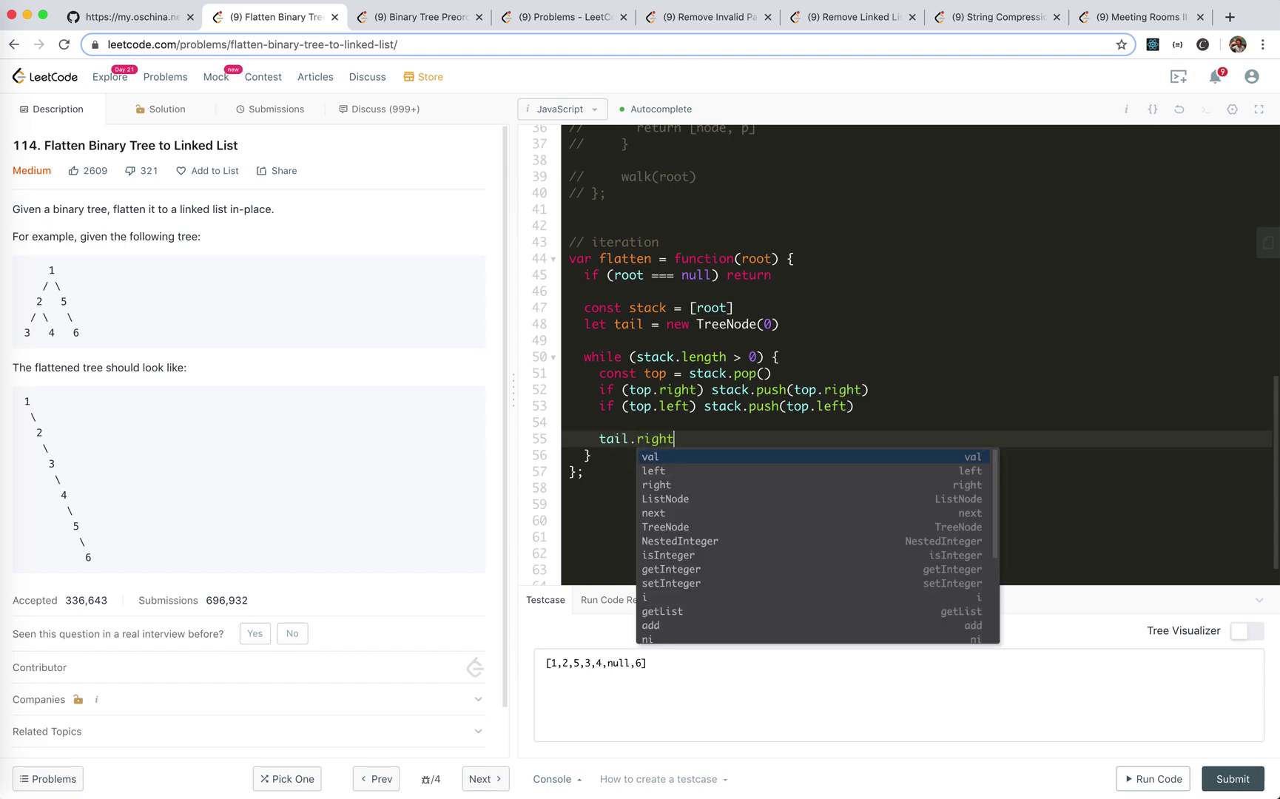
pyautogui.write(' =')
pyautogui.press('BackSpace')
pyautogui.press('BackSpace')
pyautogui.write('= to')
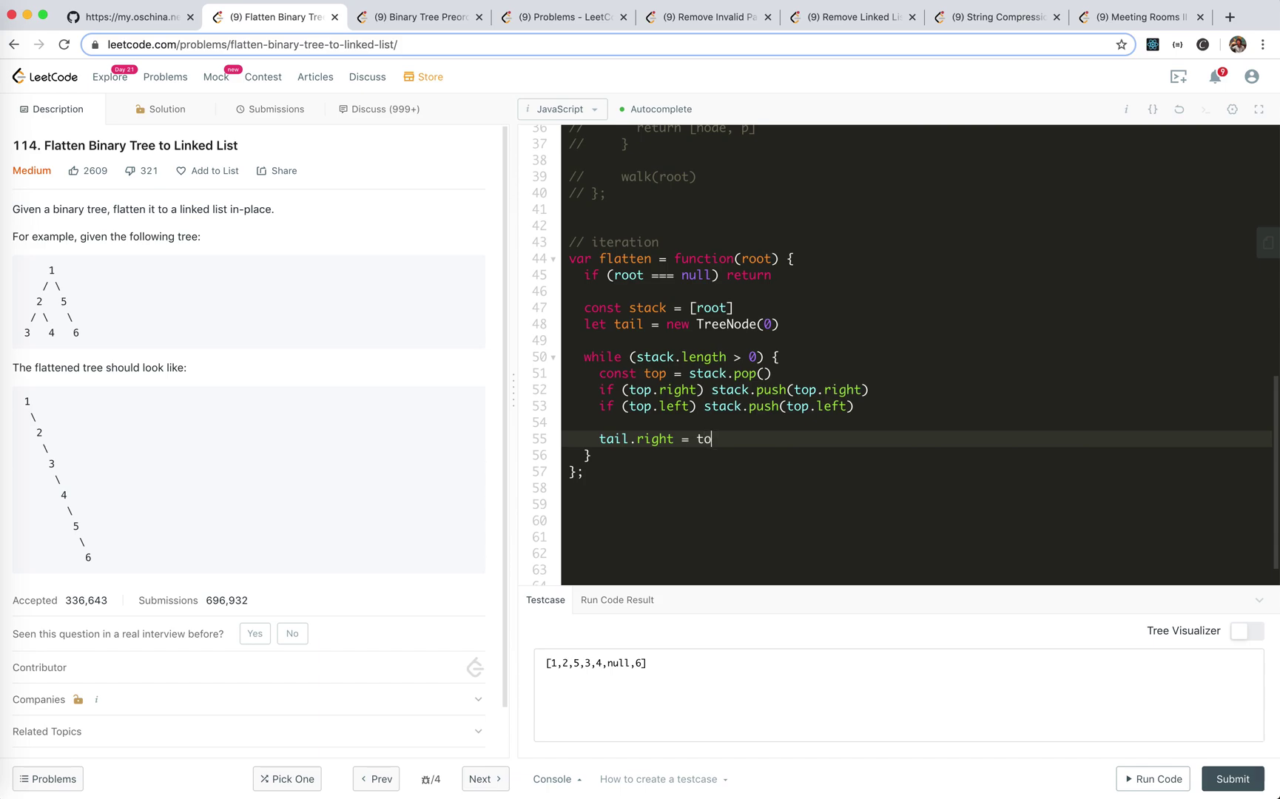
pyautogui.write('p')
pyautogui.press('Return')
pyautogui.write('tail.left')
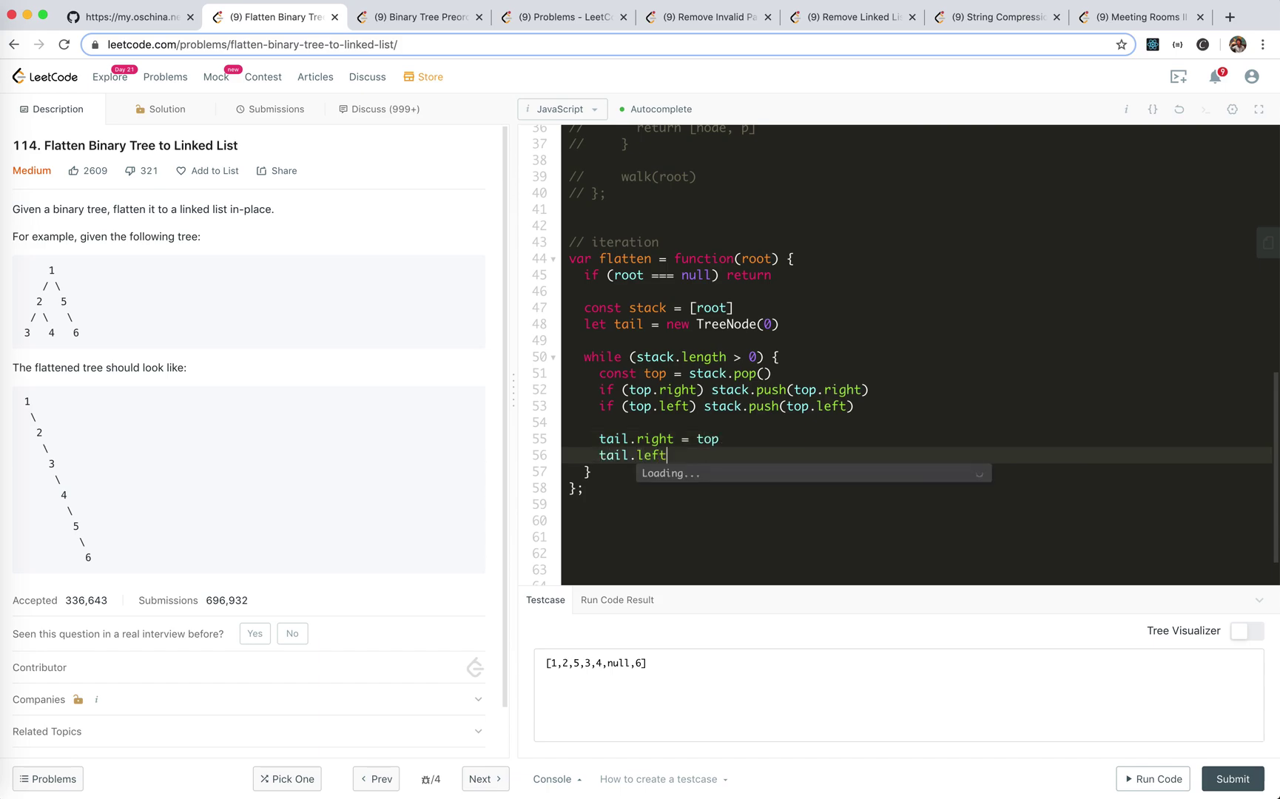
pyautogui.write(' = nul')
pyautogui.press('Return')
pyautogui.write('t')
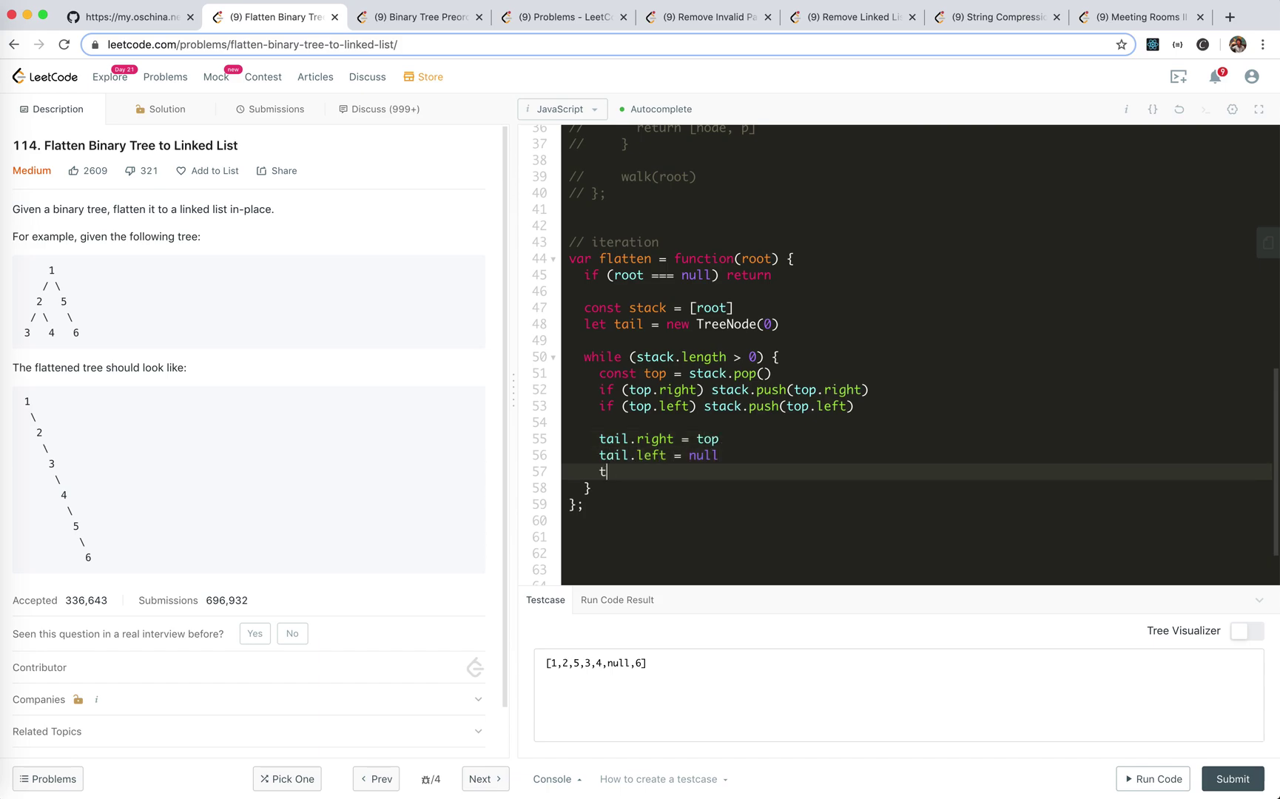
pyautogui.write('ail = top')
# Step: Select the example tree's rows (1, 2 5, 3 4 6) to trace the expected output
pyautogui.doubleClick(51, 271)
pyautogui.click(103, 309)
pyautogui.tripleClick(34, 301)
pyautogui.click(134, 324)
pyautogui.tripleClick(31, 333)
pyautogui.click(60, 346)
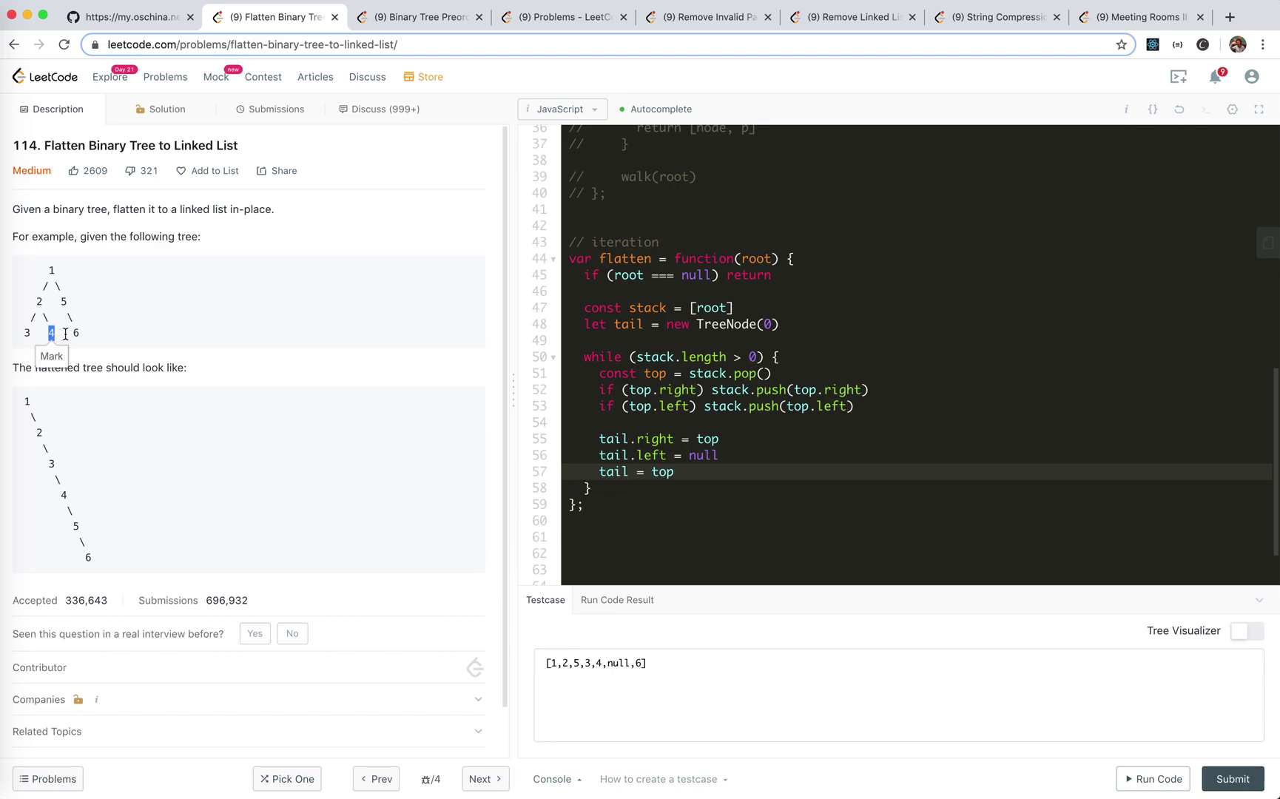
pyautogui.click(65, 334)
pyautogui.click(56, 334)
# Step: Run the iterative solution on the sample and submit it, getting an 84 ms Accepted result
pyautogui.click(1162, 779)
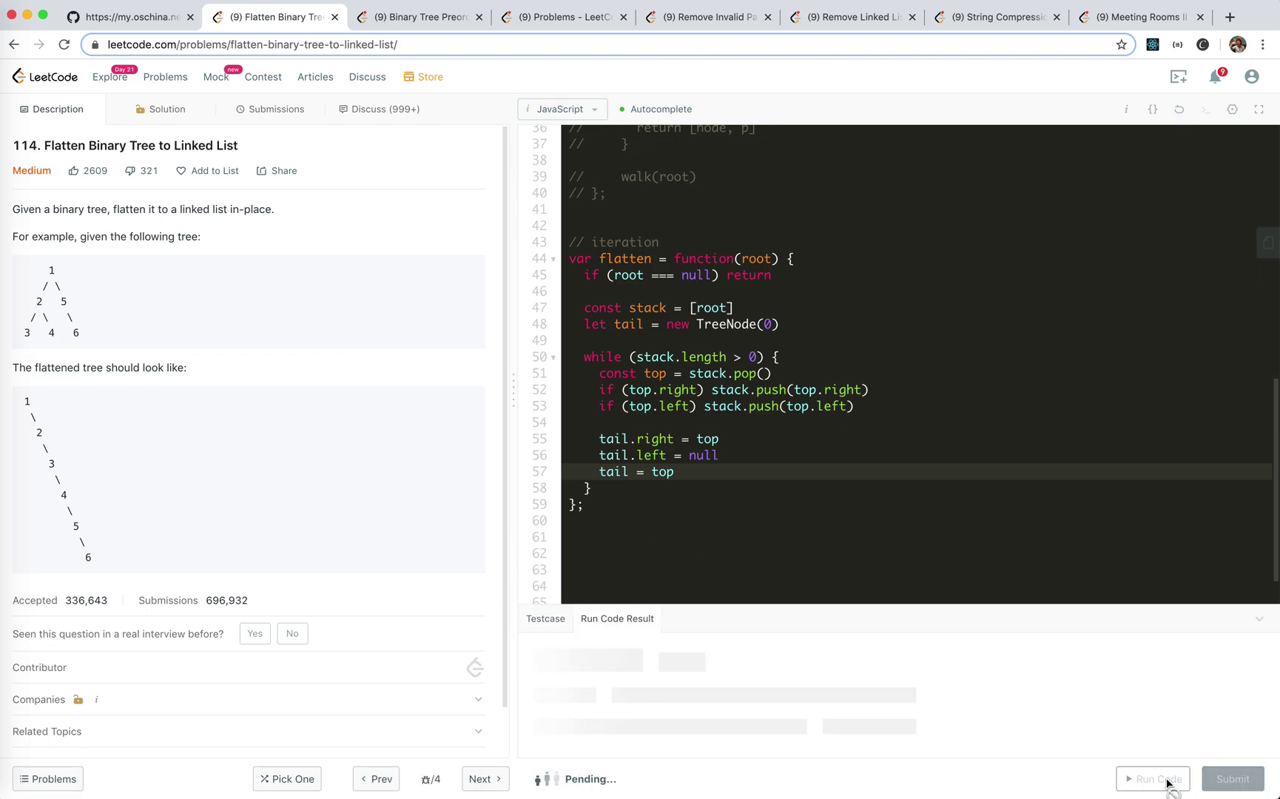
pyautogui.click(1229, 779)
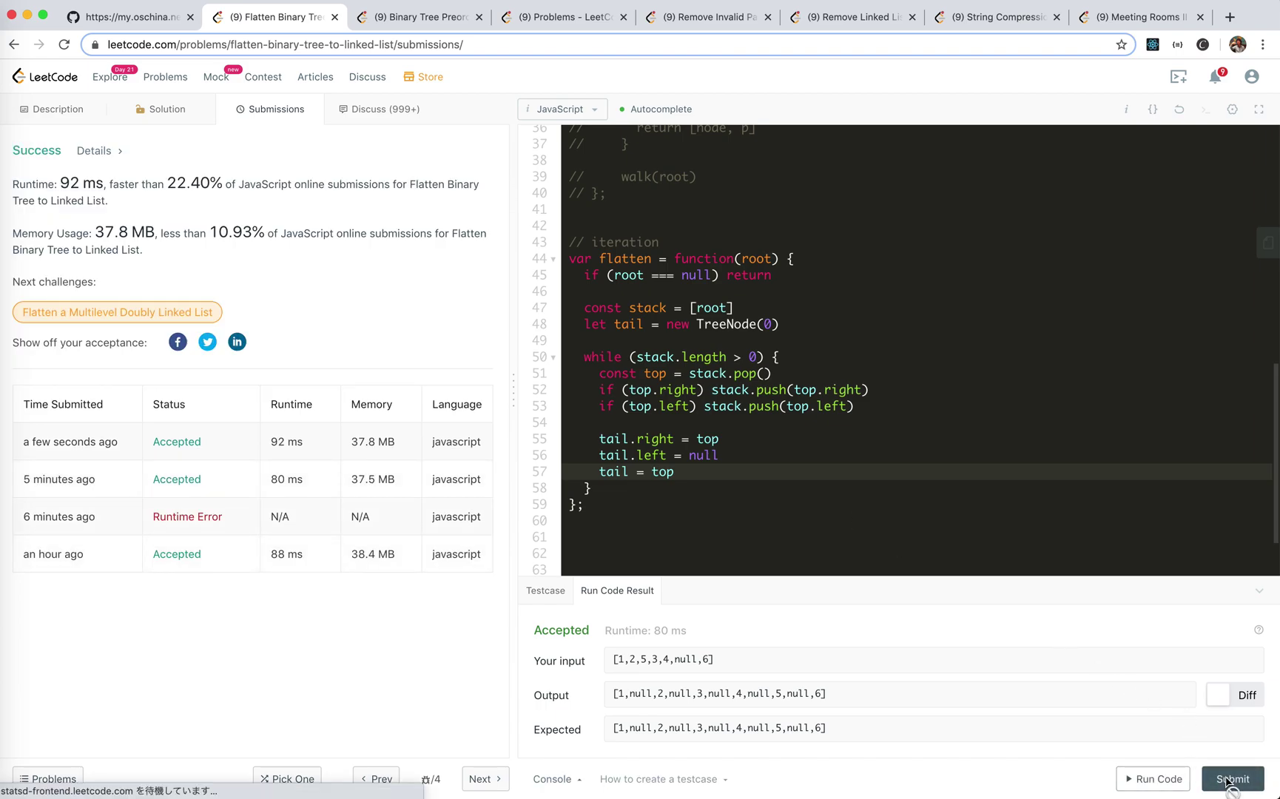
pyautogui.click(1230, 779)
pyautogui.click(697, 243)
# Step: Add '// Time: O(n)' and '// space' comment lines under the '// iteration' comment
pyautogui.press('Return')
pyautogui.write('//')
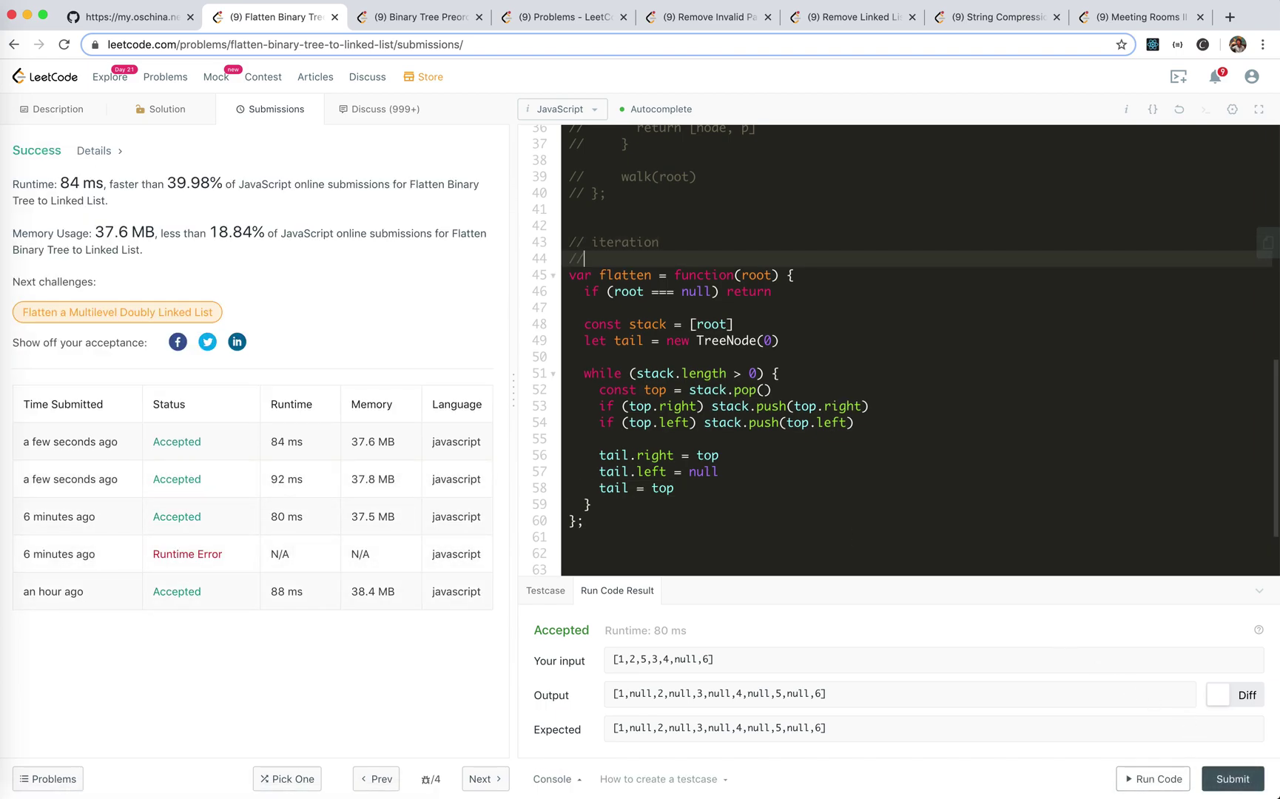
pyautogui.write(' Time:')
pyautogui.write(' O(n)')
pyautogui.press('Return')
pyautogui.write('// sto')
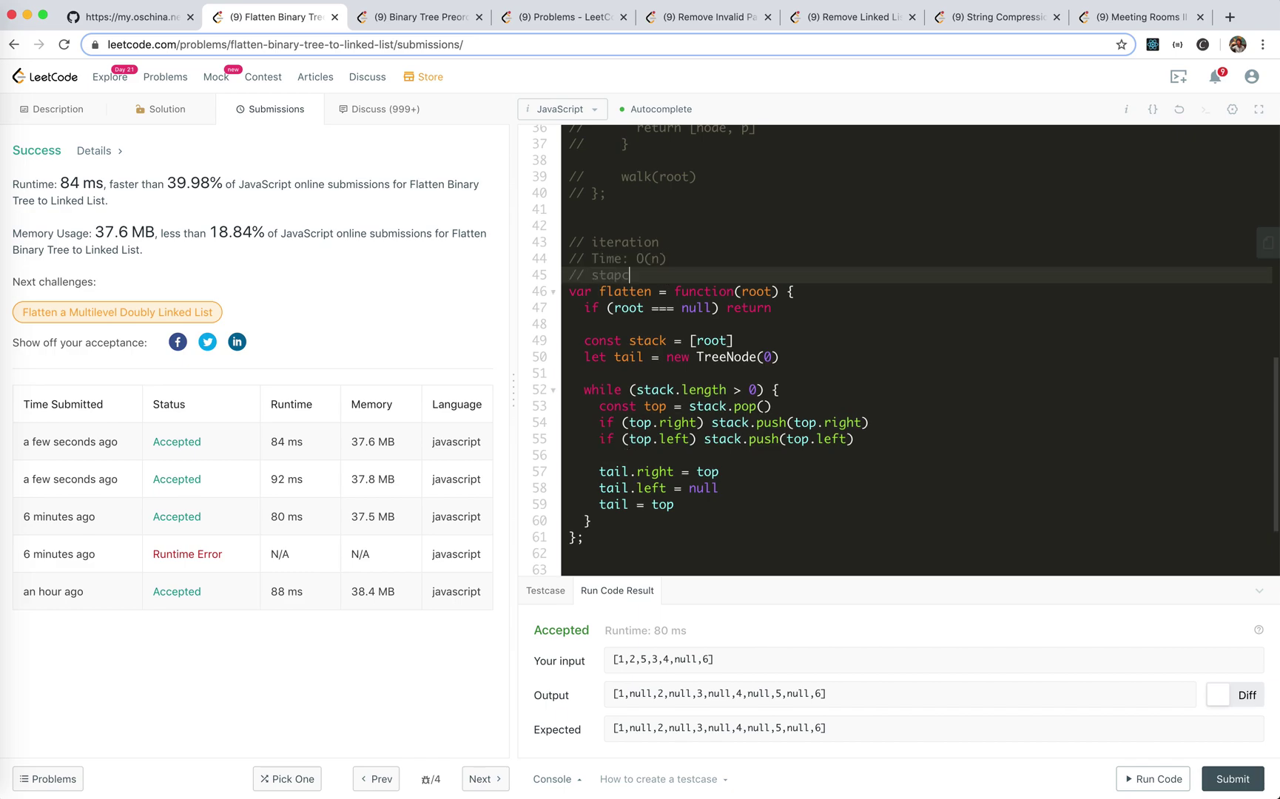
pyautogui.press('BackSpace')
pyautogui.press('BackSpace')
pyautogui.press('BackSpace')
pyautogui.write('ace:')
# Step: Check the example tree's height in the description, then correct the space comment to O(height of the tree)
pyautogui.click(52, 118)
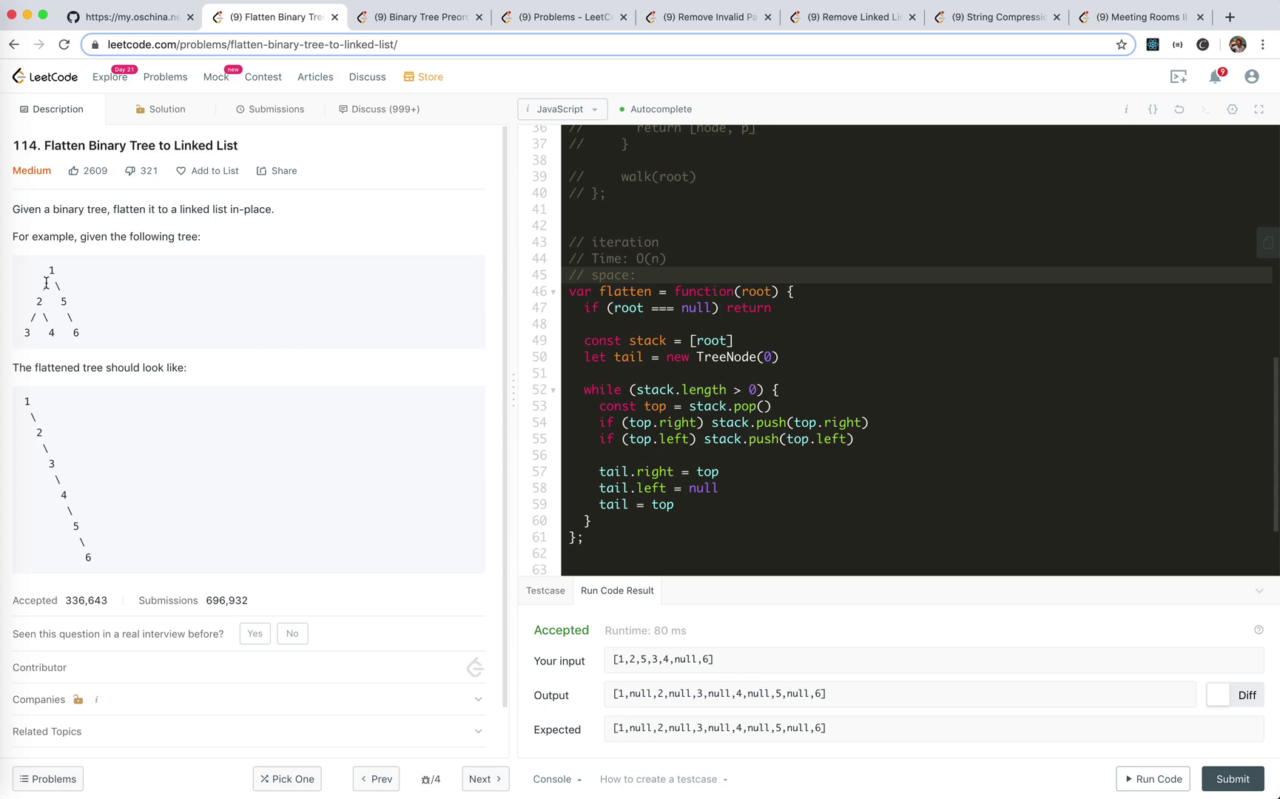
pyautogui.moveTo(45, 268); pyautogui.dragTo(110, 336)
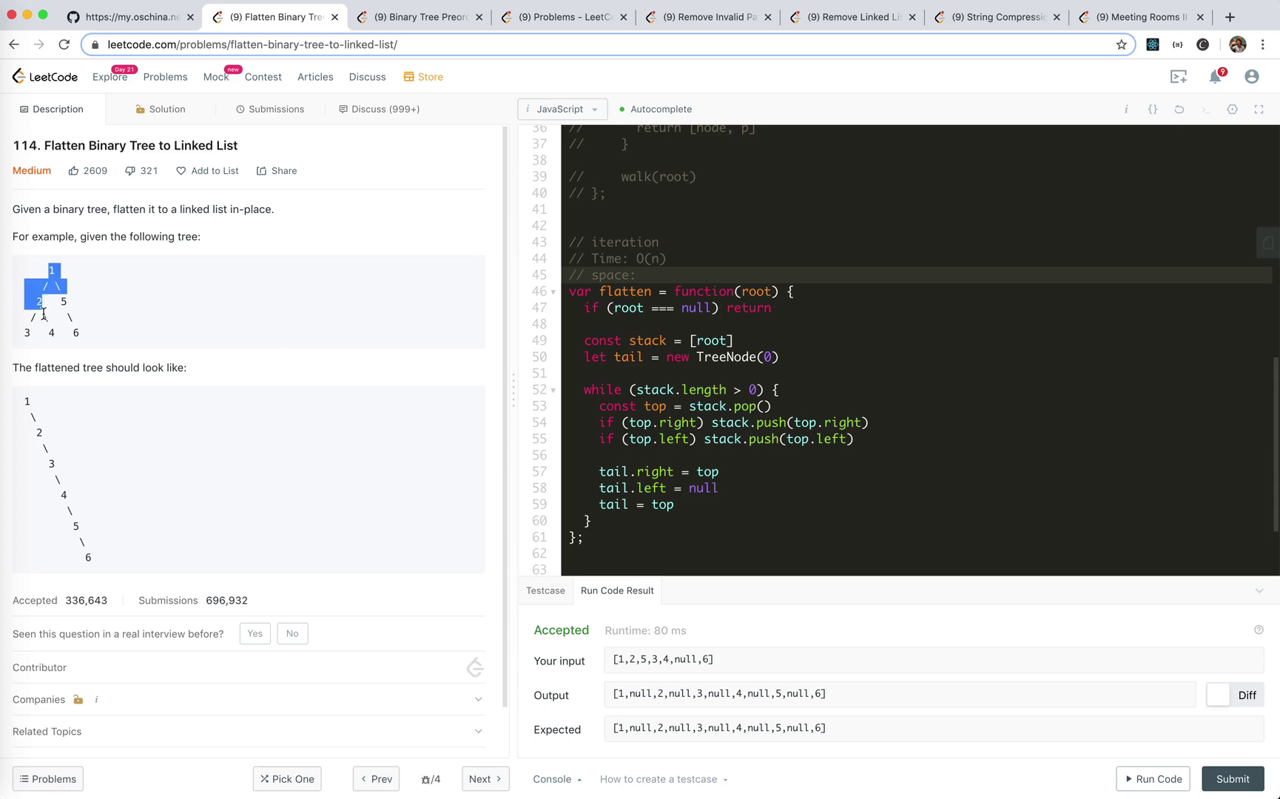
pyautogui.click(111, 336)
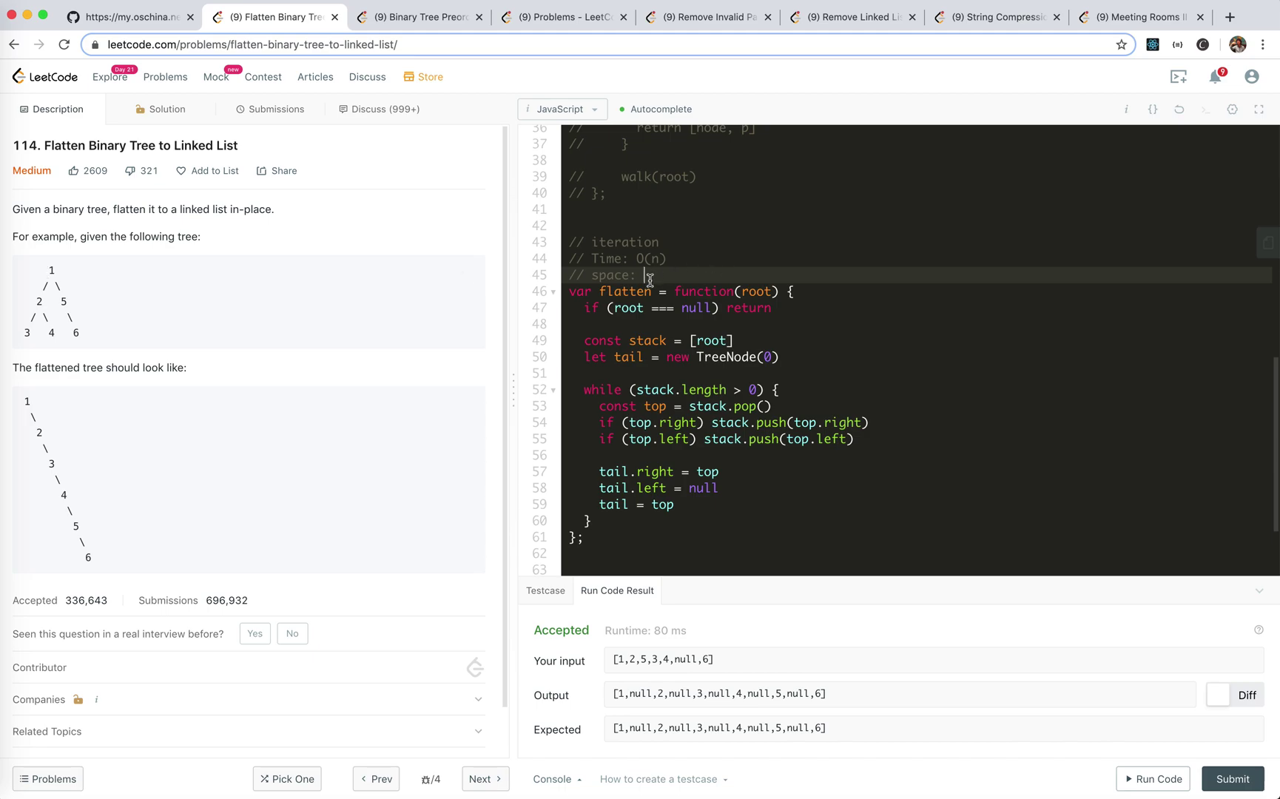
pyautogui.write('O(')
pyautogui.write('n')
pyautogui.scroll(10, 705, 309)
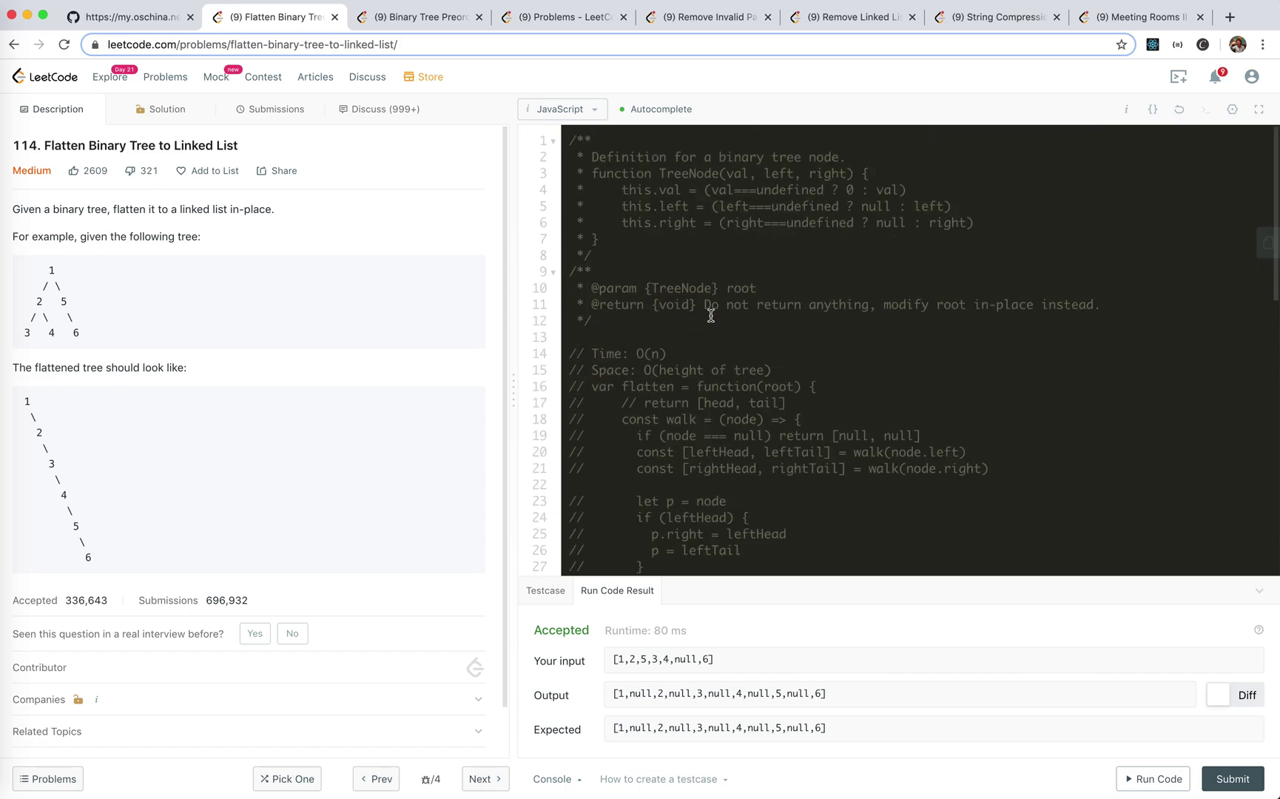
pyautogui.scroll(-8, 725, 320)
pyautogui.scroll(-3, 715, 330)
pyautogui.press('BackSpace')
pyautogui.press('BackSpace')
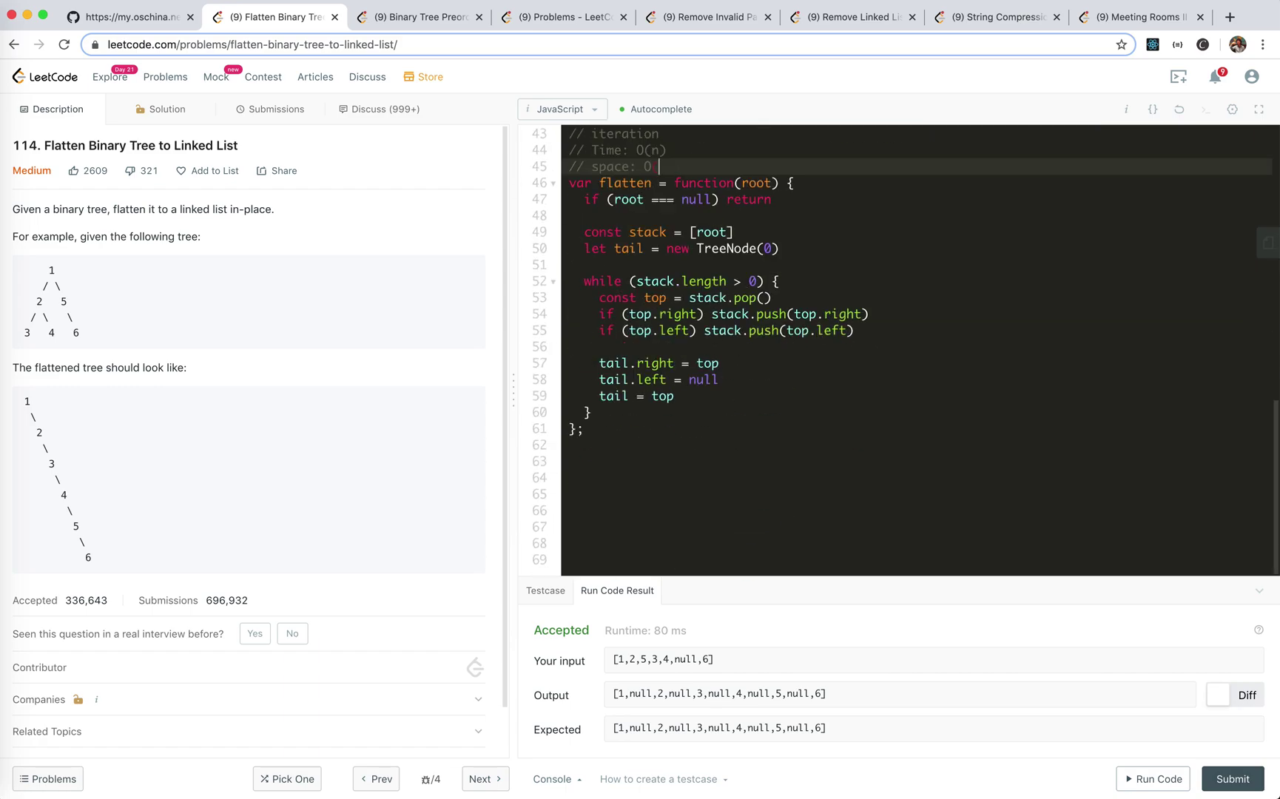
pyautogui.write('height of th')
pyautogui.press('BackSpace')
pyautogui.press('BackSpace')
pyautogui.press('BackSpace')
pyautogui.write('e tree)')
# Step: Resubmit the commented solution, accepted at 80 ms and 37.9 MB, then return to the description
pyautogui.doubleClick(1236, 776)
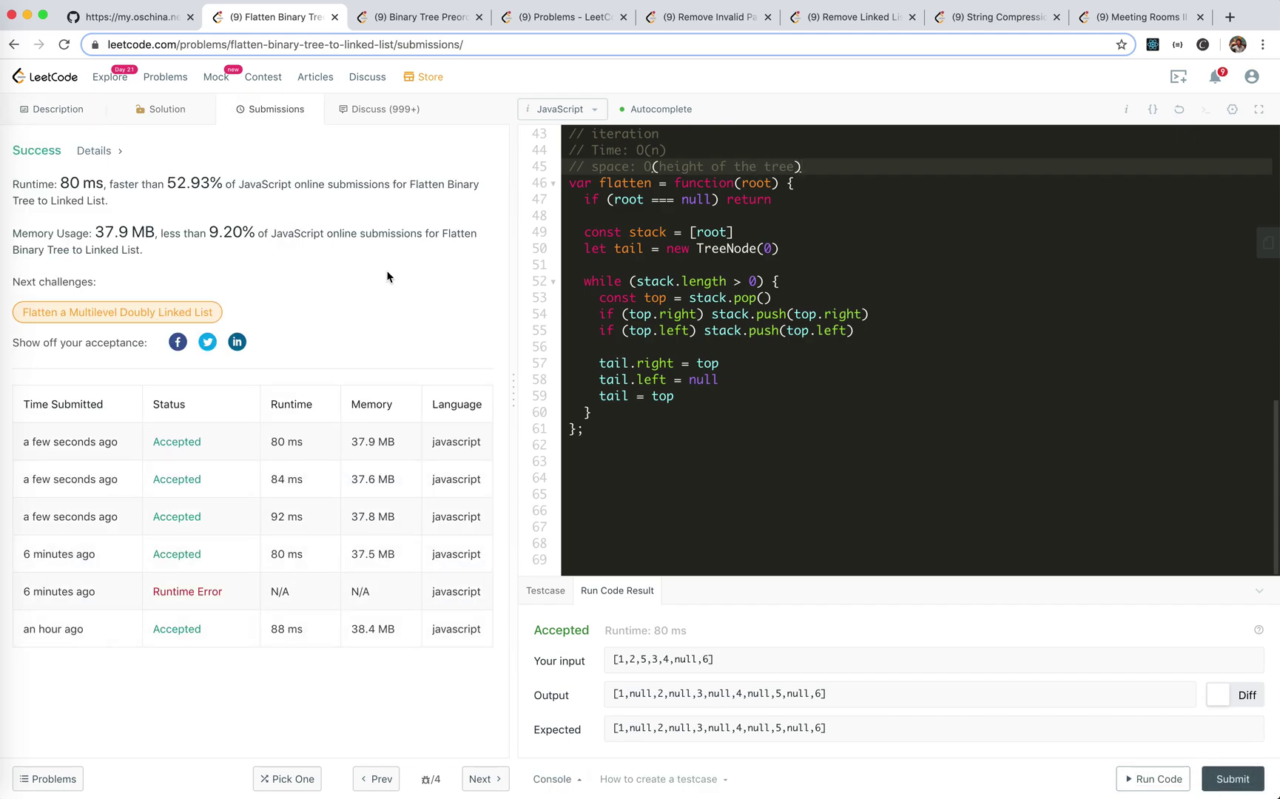
pyautogui.click(86, 112)
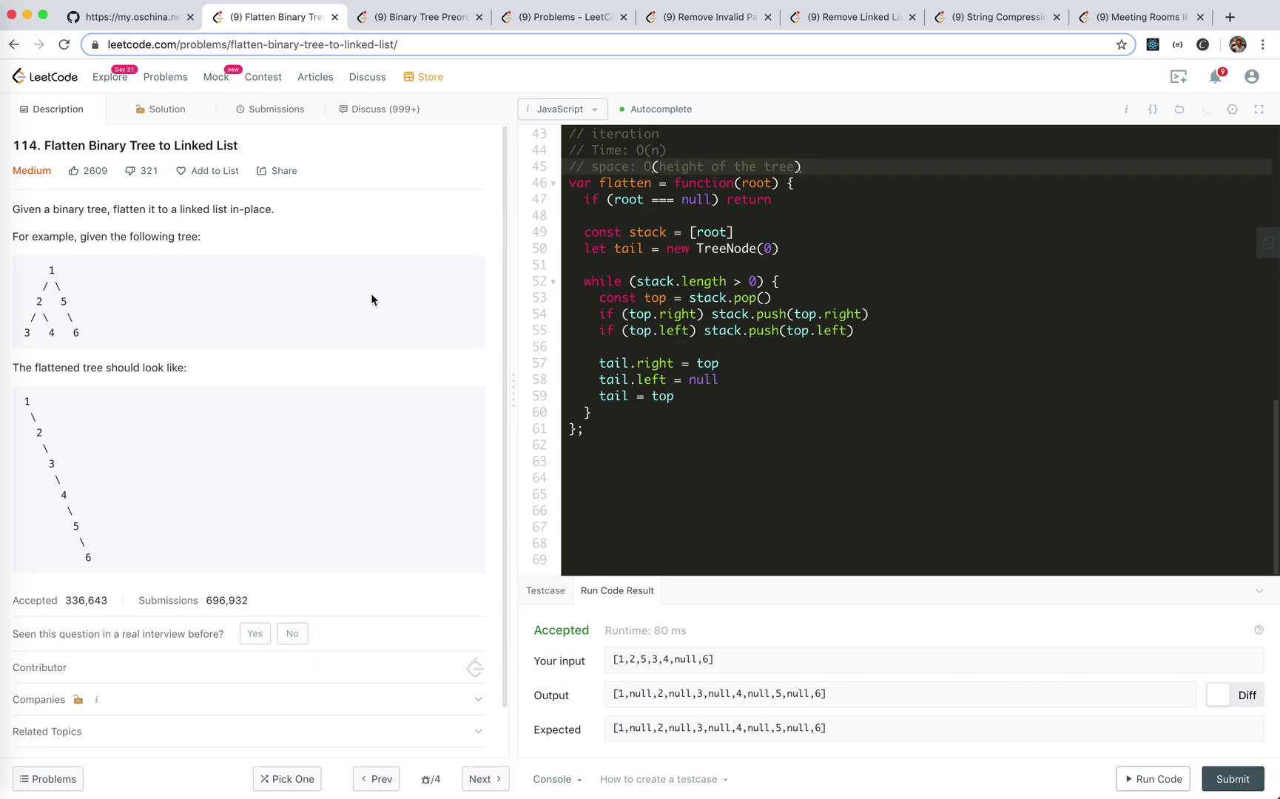
pyautogui.click(791, 334)
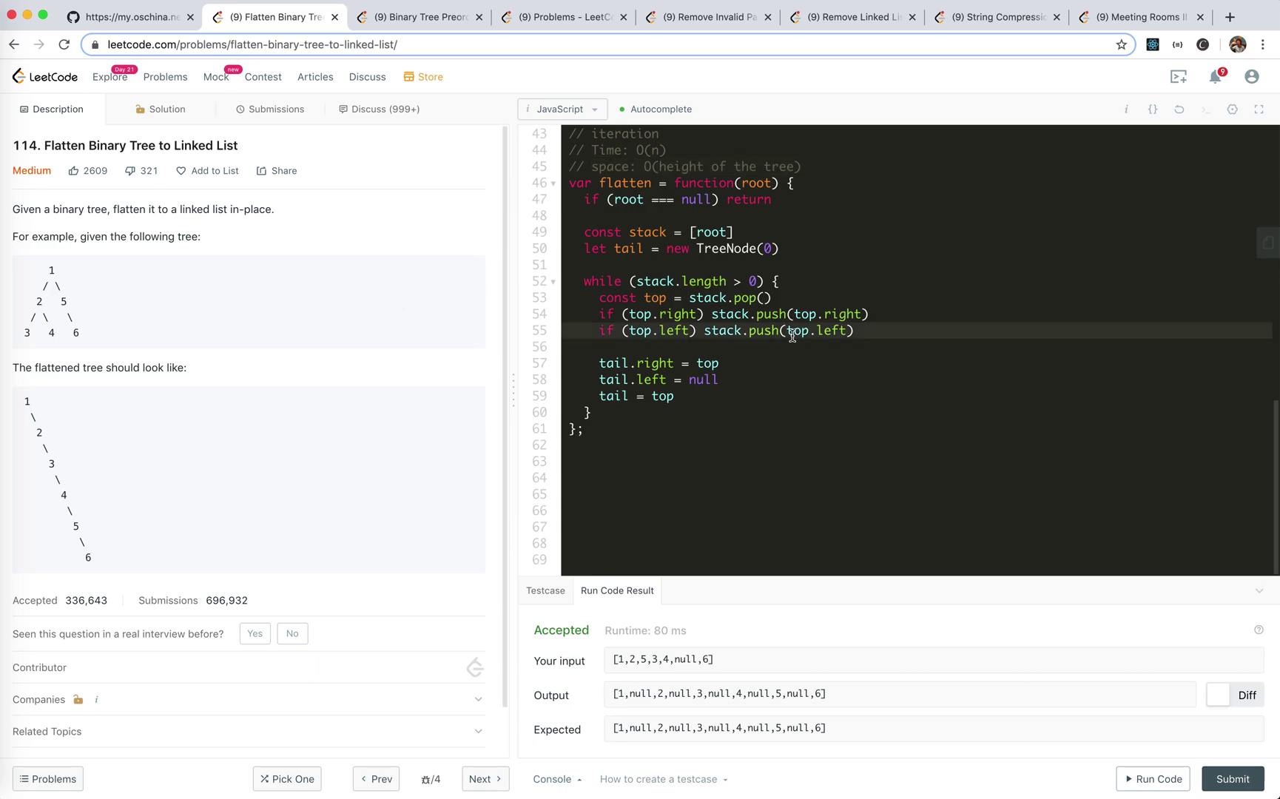